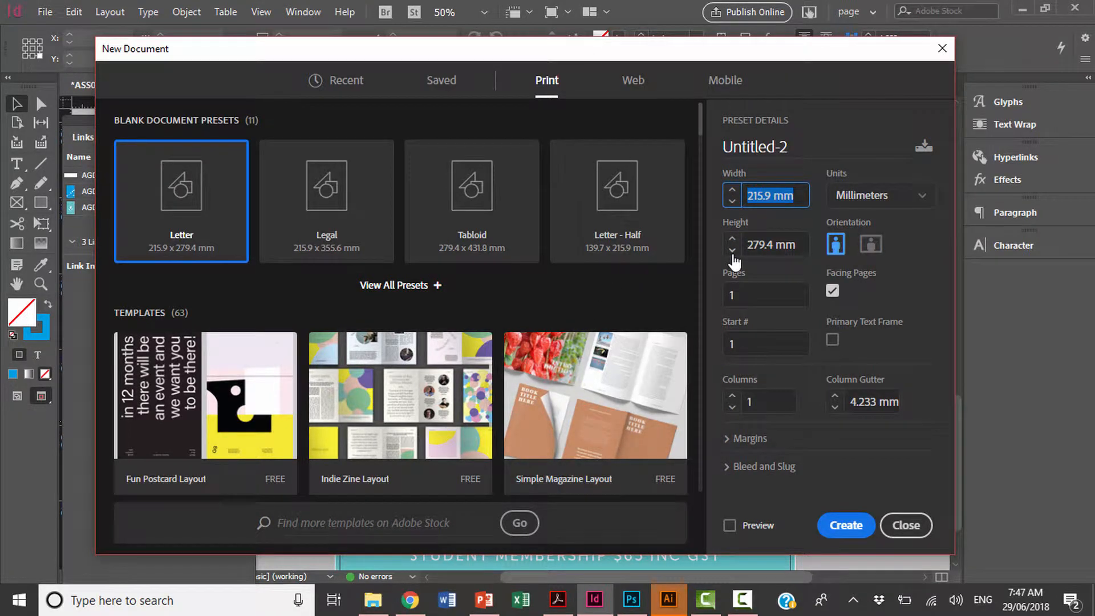
# Set the new document's width to 297 mm.
pyautogui.write('297')
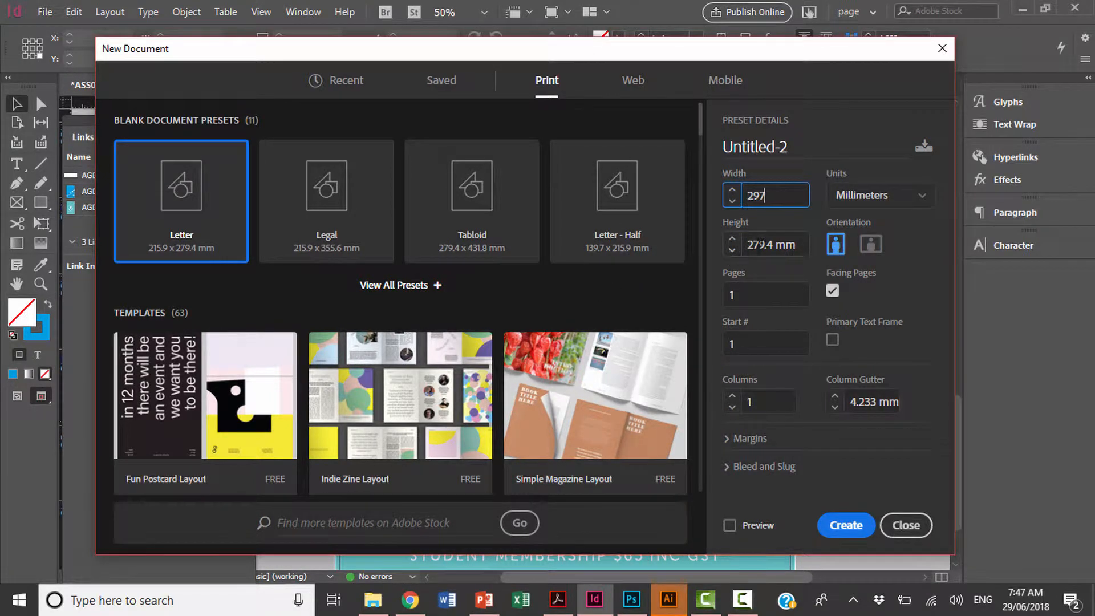
pyautogui.press('Tab')
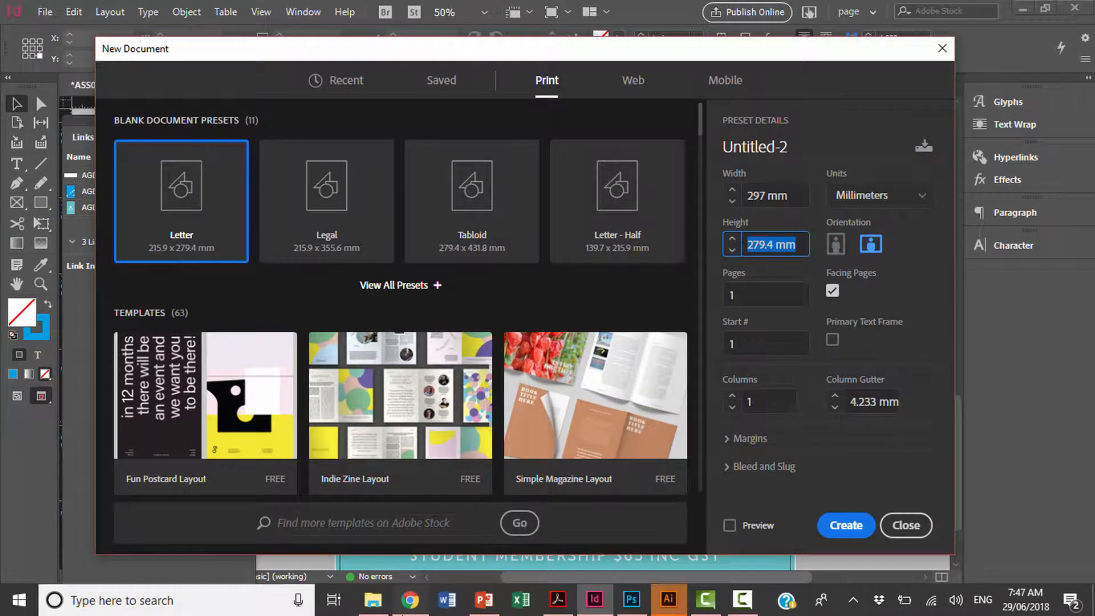
# Switch to Chrome and search Google for "a3 poster size".
pyautogui.click(409, 599)
pyautogui.click(342, 10)
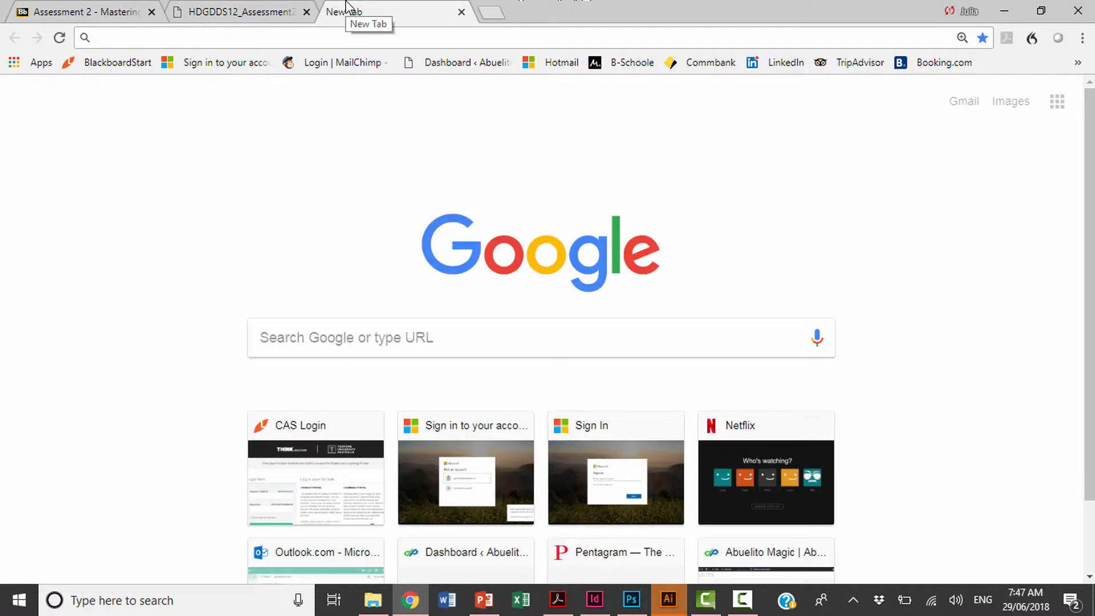
pyautogui.write('a3poster')
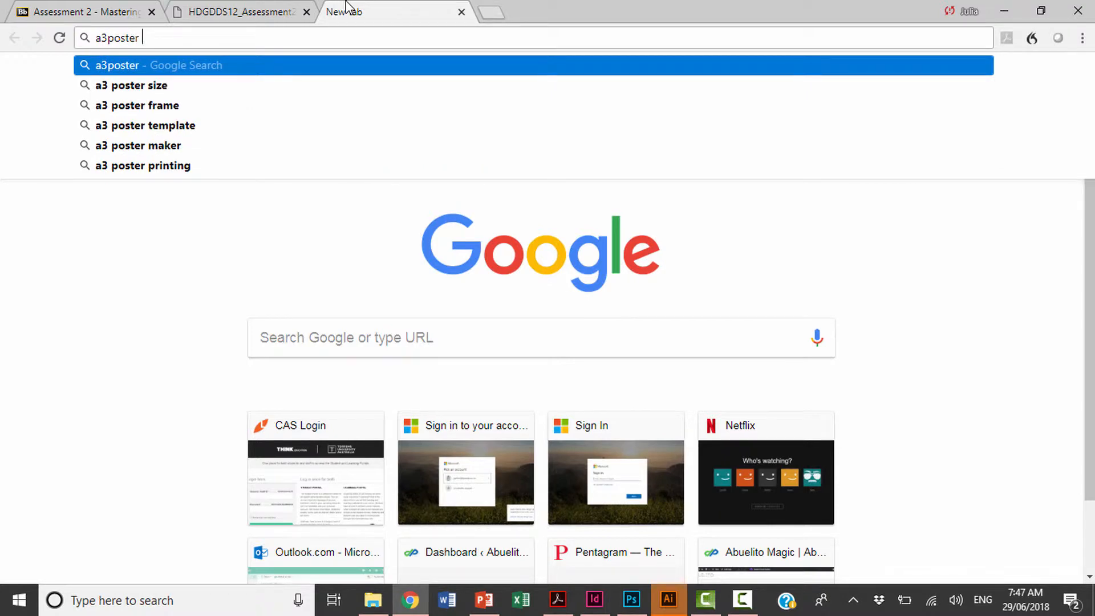
pyautogui.press('Down')
pyautogui.press('Return')
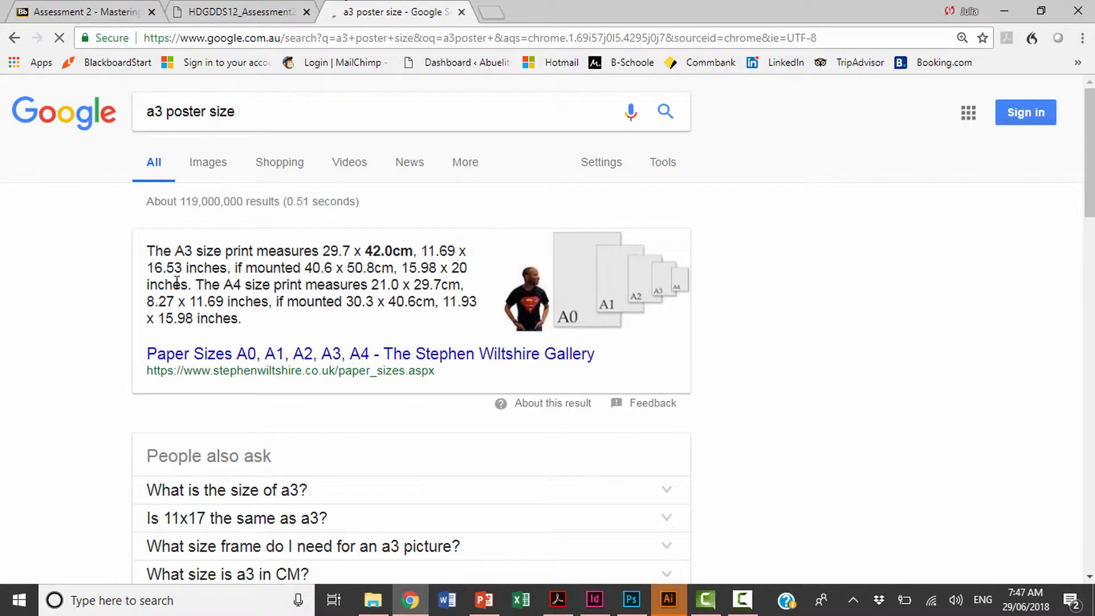
# Return to InDesign and set the new document to 420 mm high, portrait orientation and 2 pages.
pyautogui.click(595, 600)
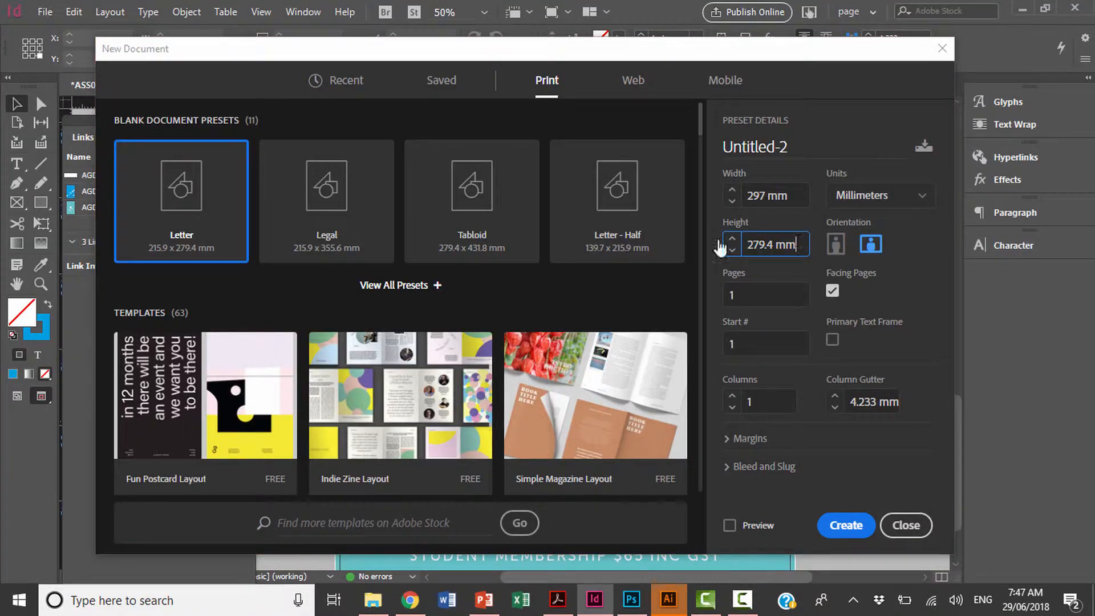
pyautogui.write('420')
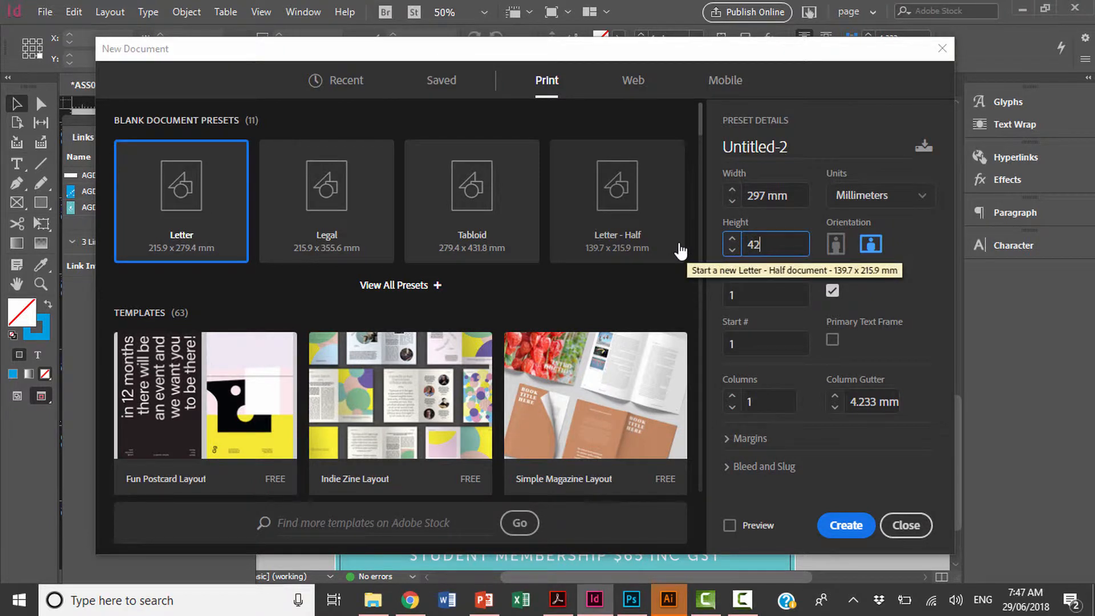
pyautogui.click(836, 242)
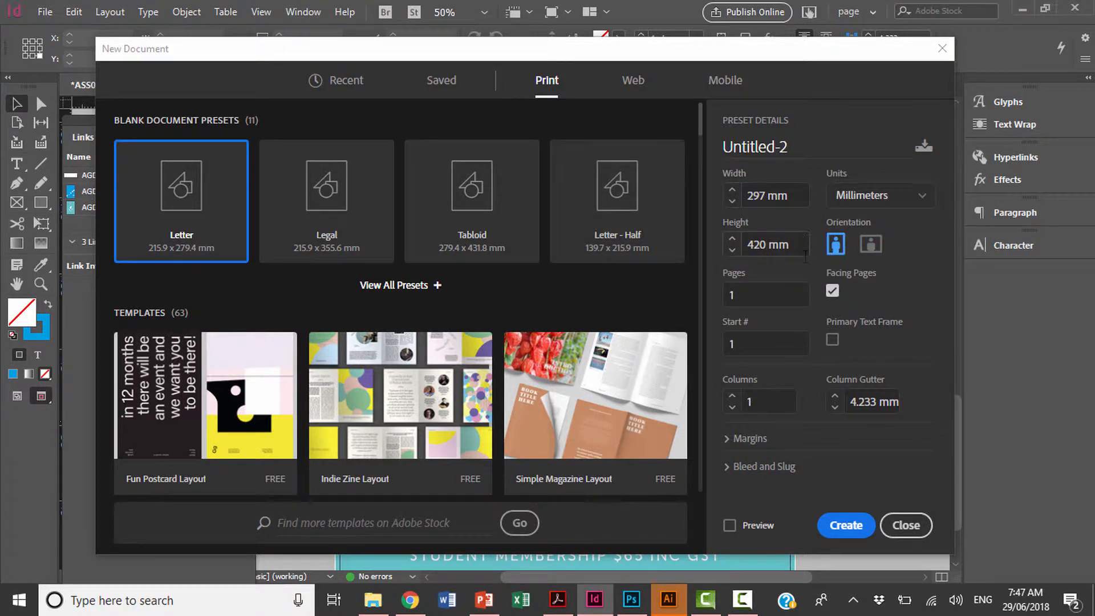
pyautogui.click(767, 294)
pyautogui.write('2')
# Set the bleed to 3 mm on all four sides and create the document.
pyautogui.click(728, 468)
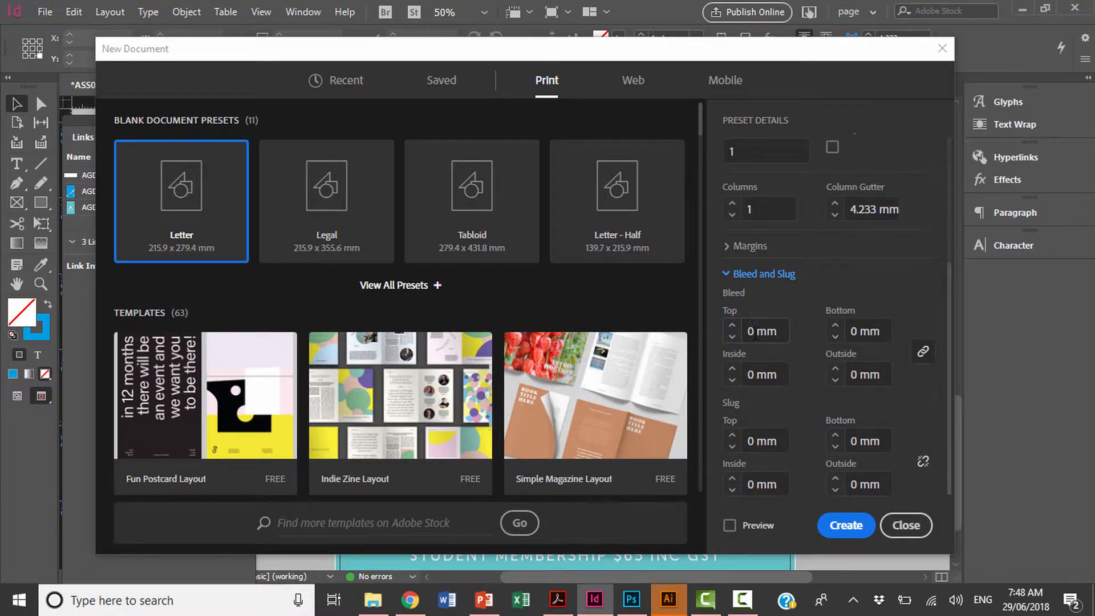
pyautogui.moveTo(754, 336); pyautogui.dragTo(741, 340)
pyautogui.write('3')
pyautogui.click(923, 355)
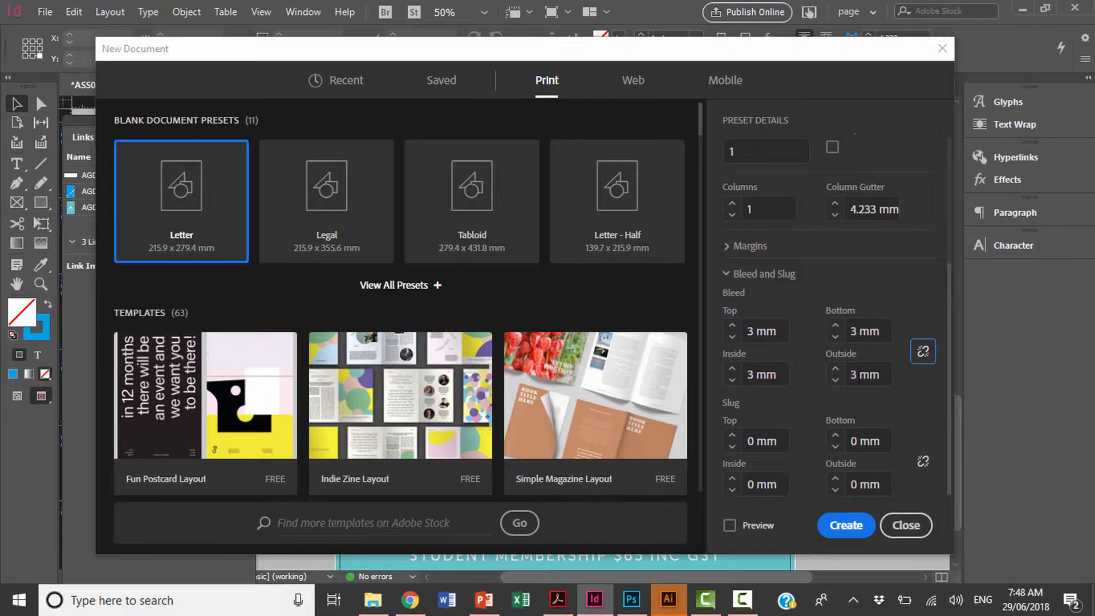
pyautogui.click(860, 534)
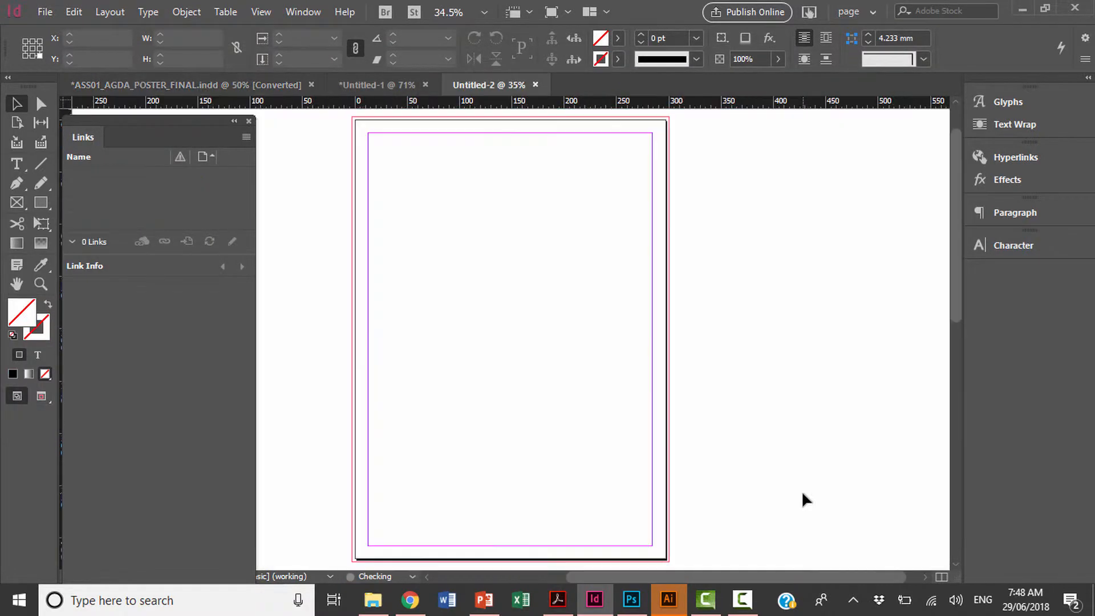
# Draw a black-filled rectangle about 76.5 × 68 mm from the left page edge, near the first page's upper-left corner.
pyautogui.scroll(-10, 733, 395)
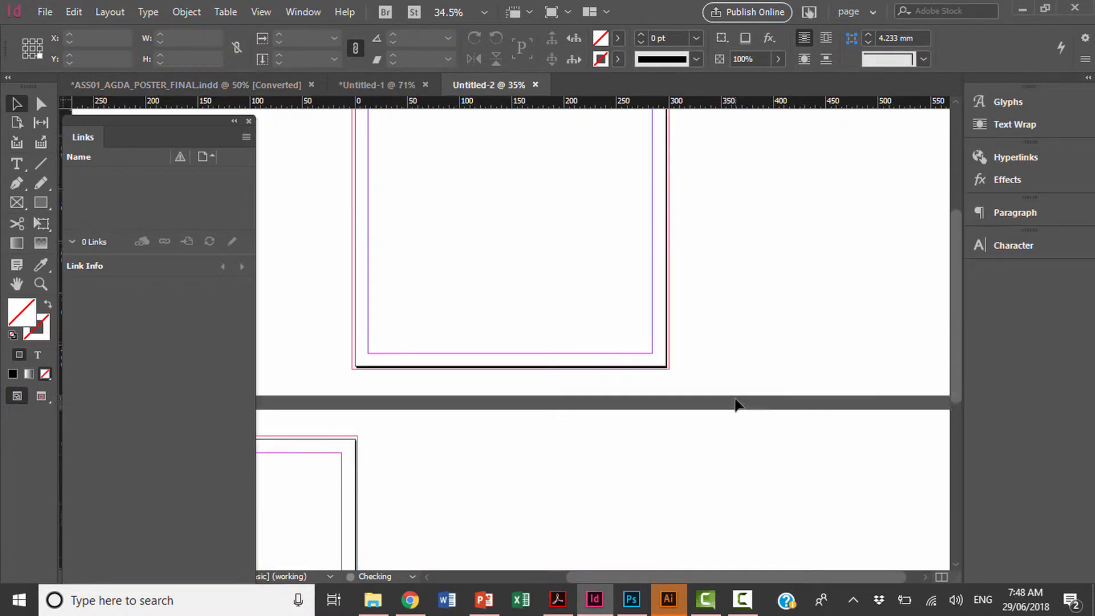
pyautogui.hscroll(-5, 745, 361)
pyautogui.scroll(10, 776, 378)
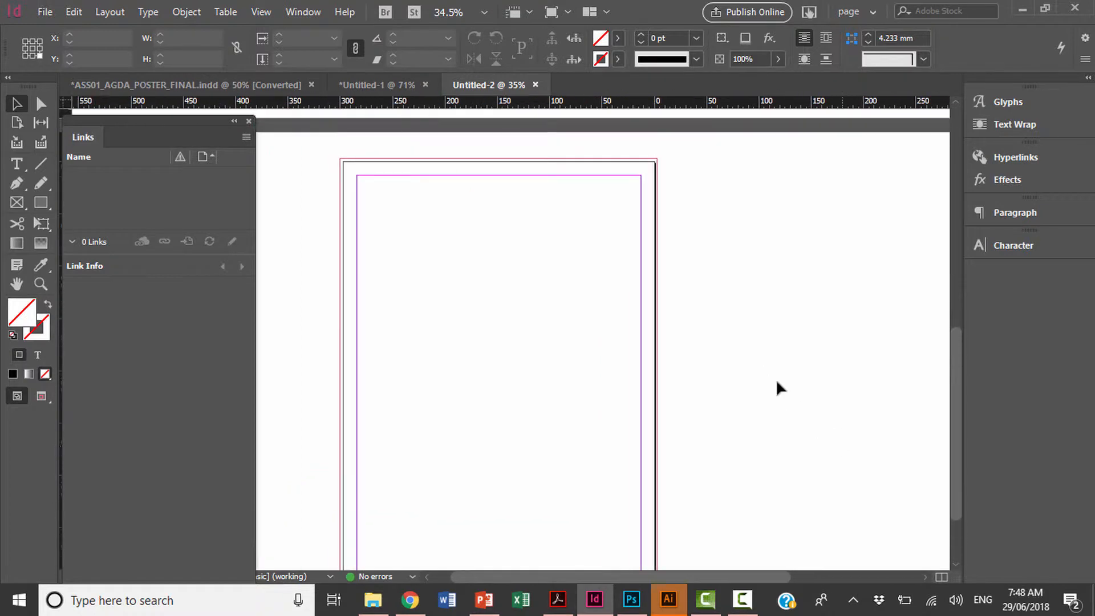
pyautogui.scroll(3, 796, 291)
pyautogui.moveTo(782, 284); pyautogui.dragTo(409, 279)
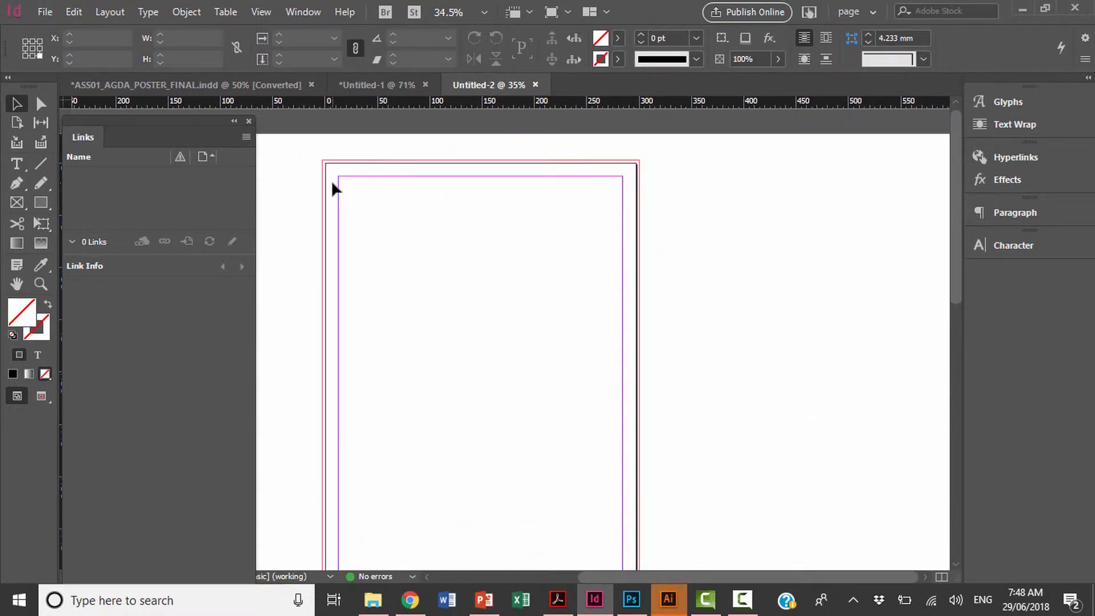
pyautogui.press('z')
pyautogui.moveTo(308, 143); pyautogui.dragTo(544, 291)
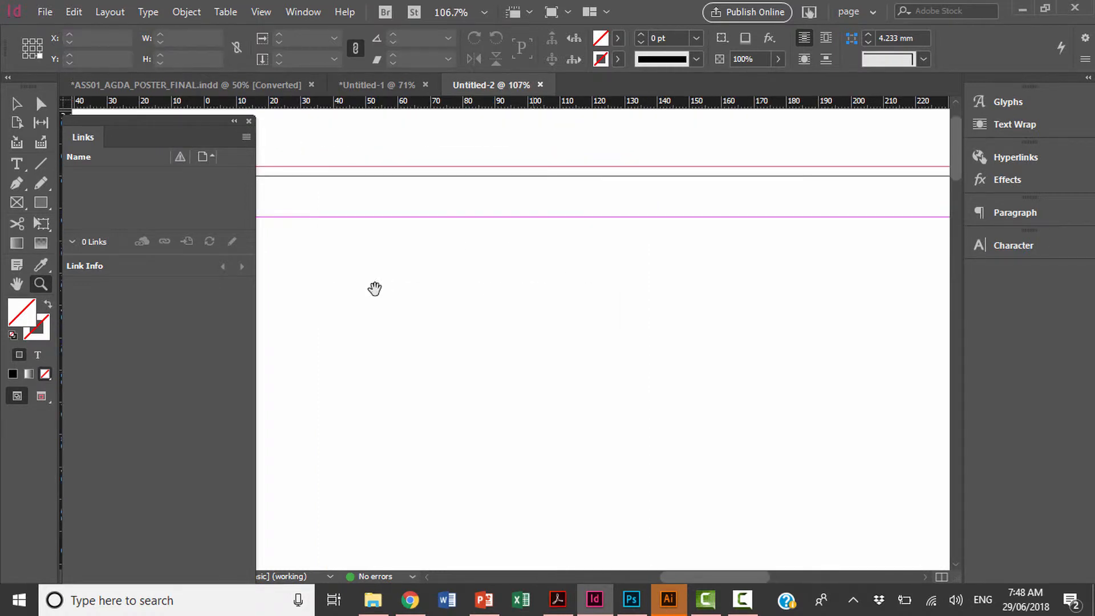
pyautogui.moveTo(374, 288); pyautogui.dragTo(643, 305)
pyautogui.press('m')
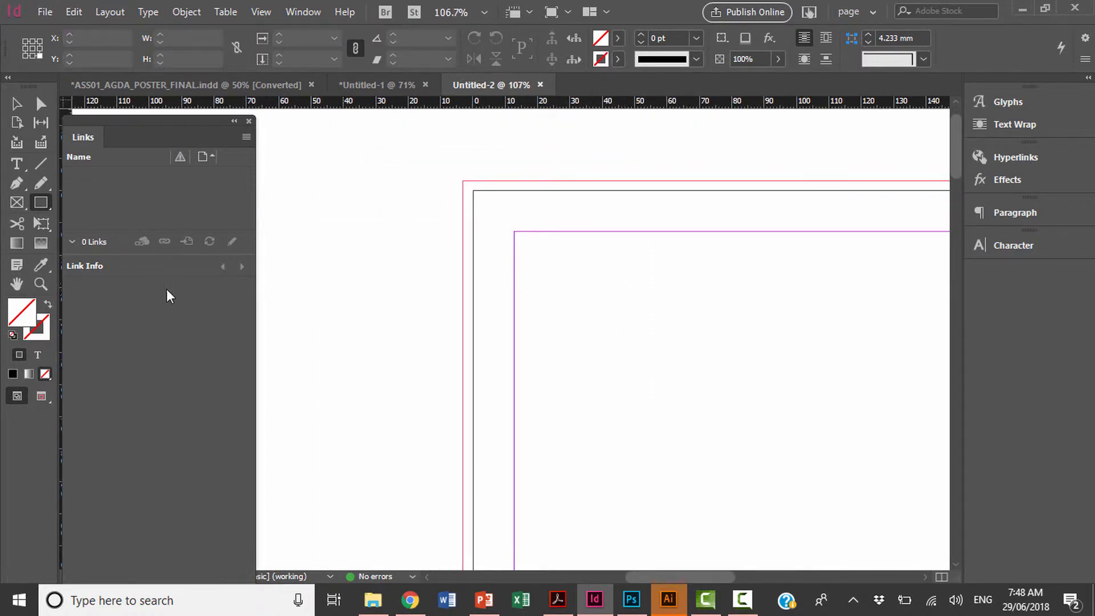
pyautogui.click(12, 374)
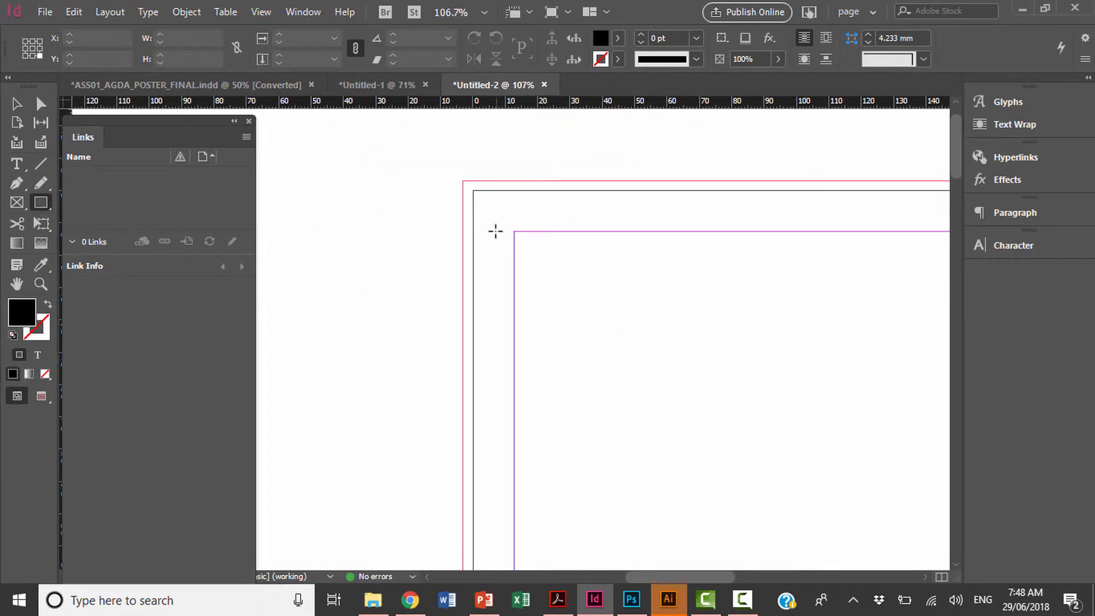
pyautogui.moveTo(473, 220)
pyautogui.mouseDown()
pyautogui.moveTo(692, 427)
pyautogui.moveTo(720, 440)
pyautogui.mouseUp()
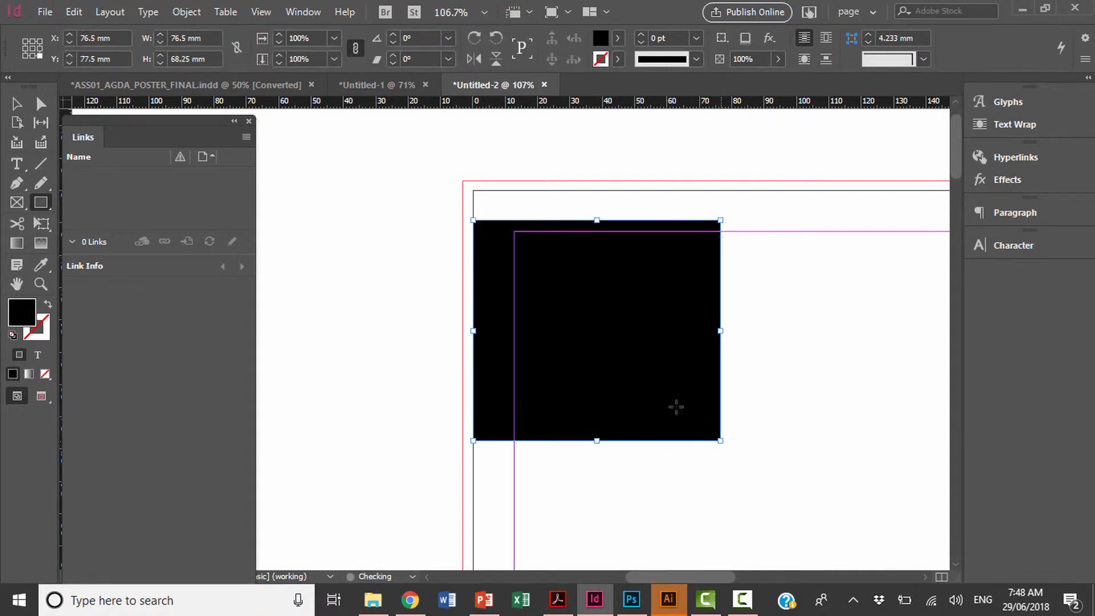
# Extend the black rectangle's left and top edges out to the bleed line and deselect it.
pyautogui.press('v')
pyautogui.moveTo(473, 330); pyautogui.dragTo(463, 330)
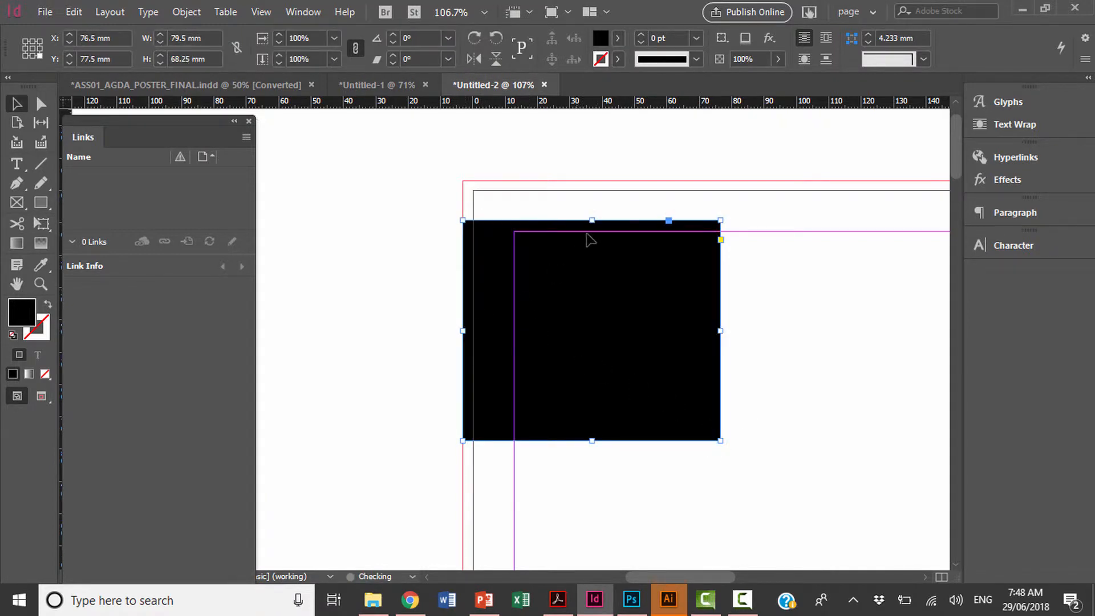
pyautogui.moveTo(591, 220); pyautogui.dragTo(596, 181)
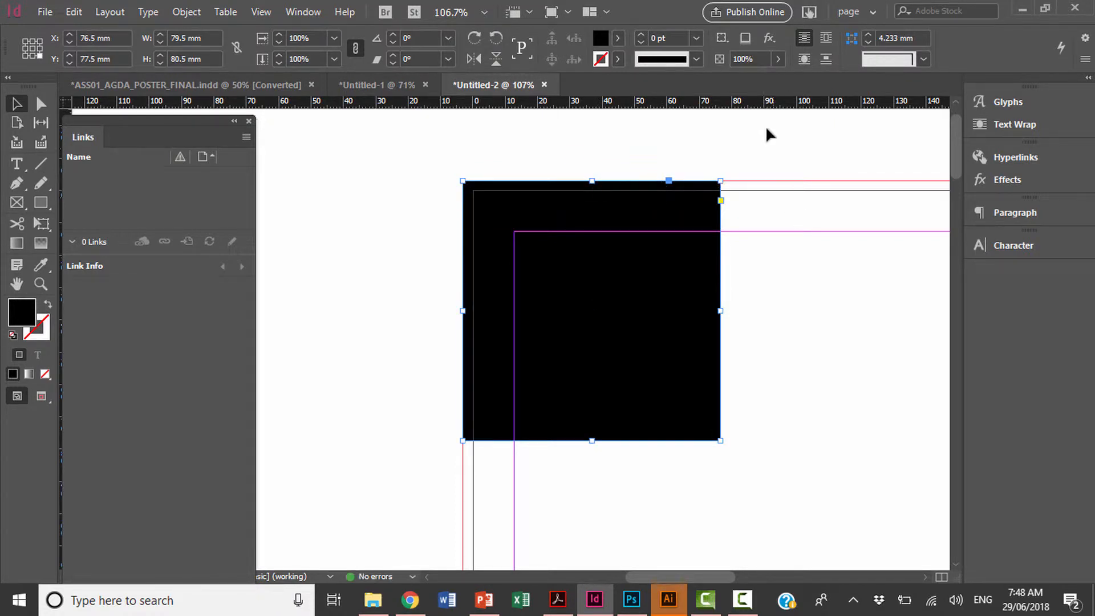
pyautogui.click(761, 143)
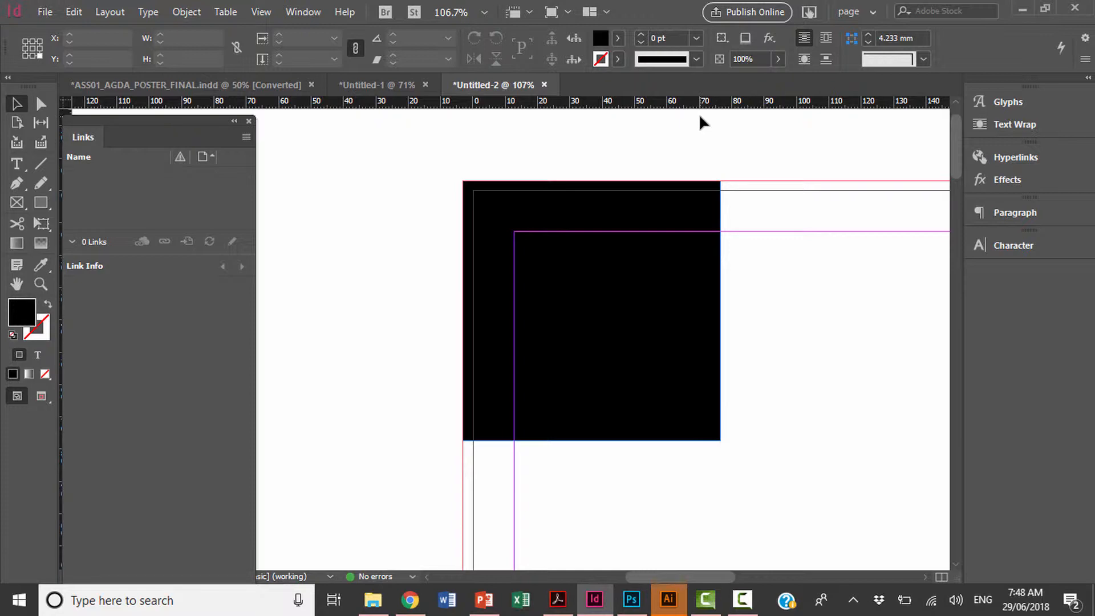
# Place the image 40.psd over the black rectangle in a frame about 104 × 33 mm, and delete it again.
pyautogui.click(45, 11)
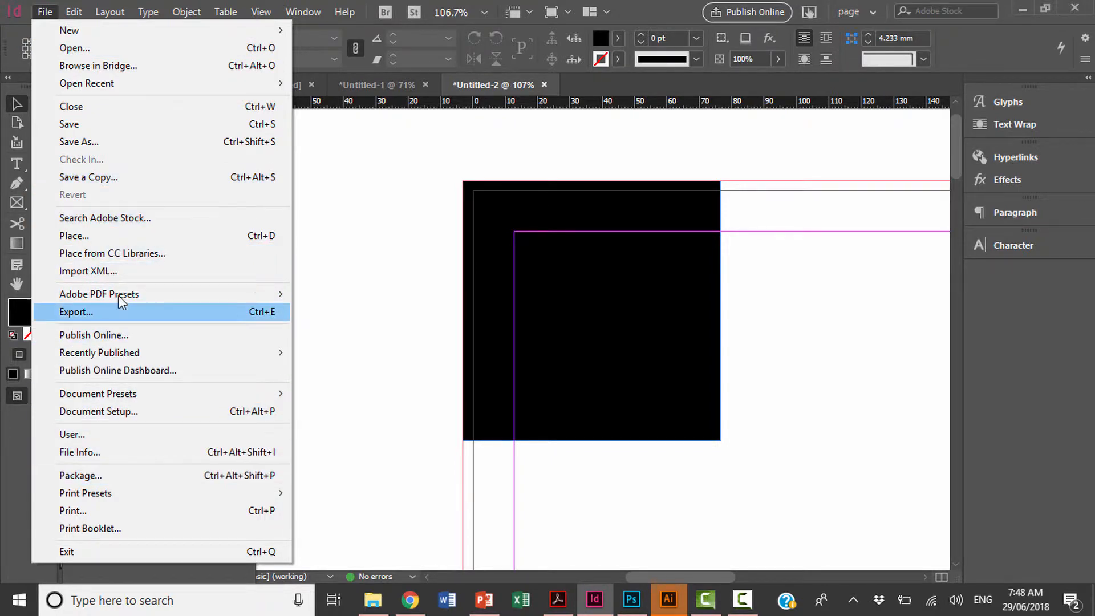
pyautogui.click(135, 236)
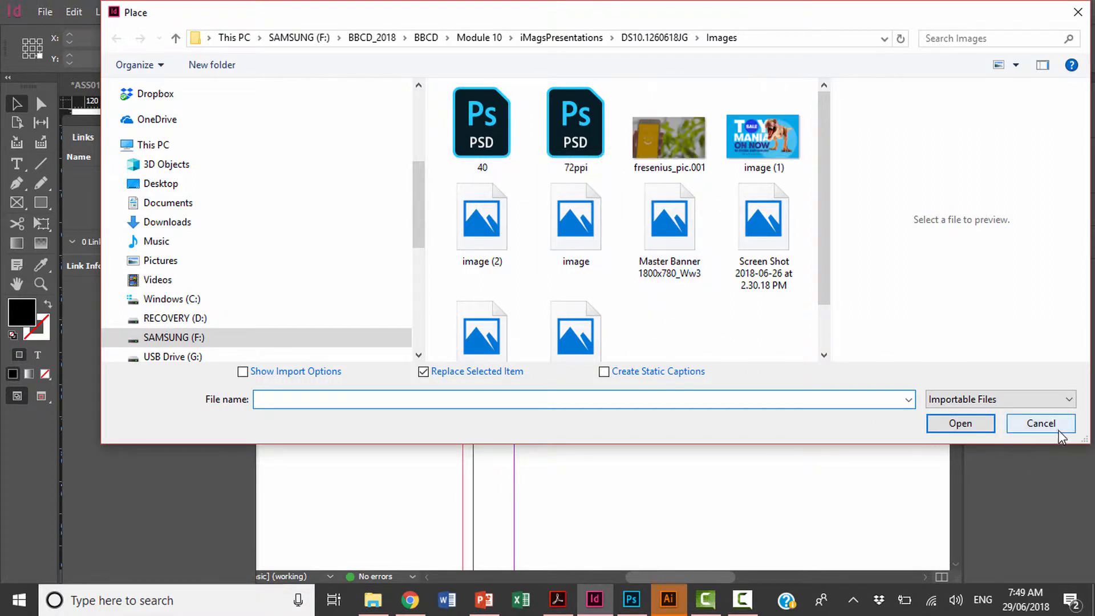
pyautogui.click(502, 149)
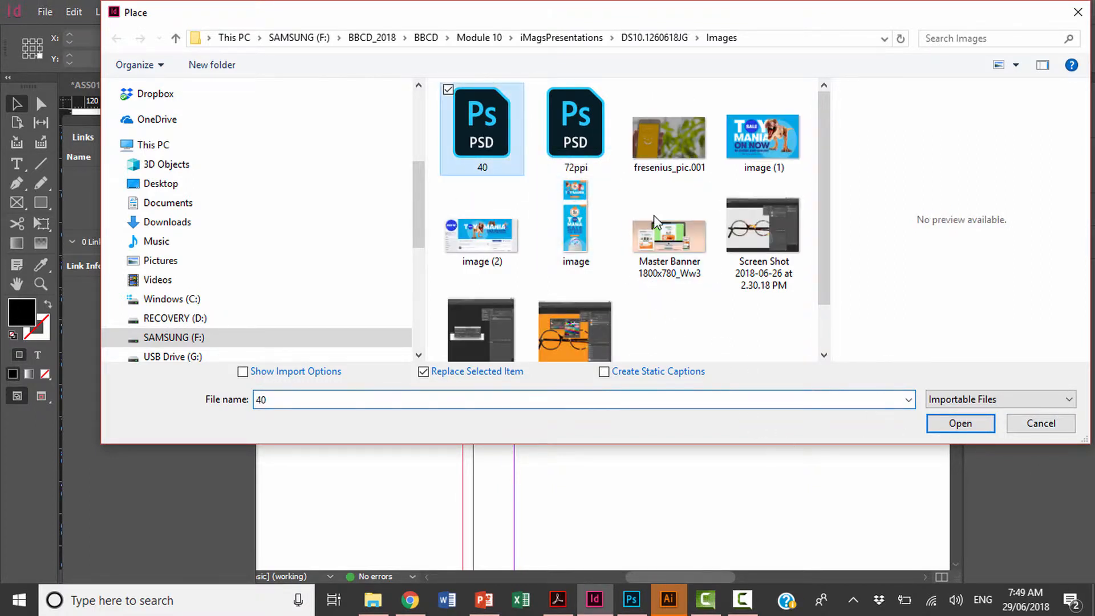
pyautogui.click(970, 429)
pyautogui.moveTo(485, 244); pyautogui.dragTo(826, 453)
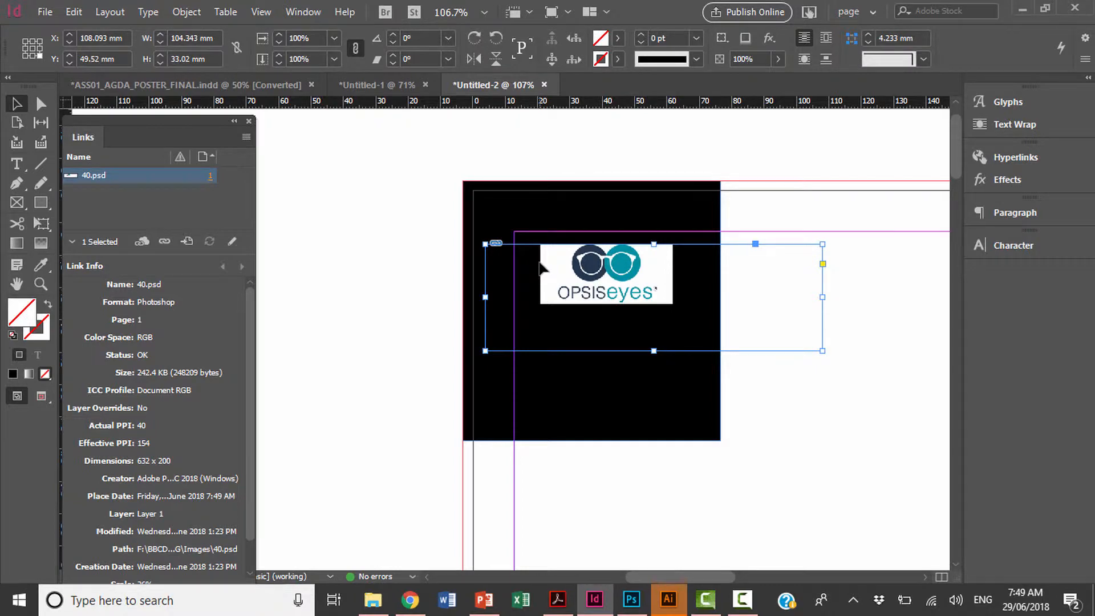
pyautogui.press('Delete')
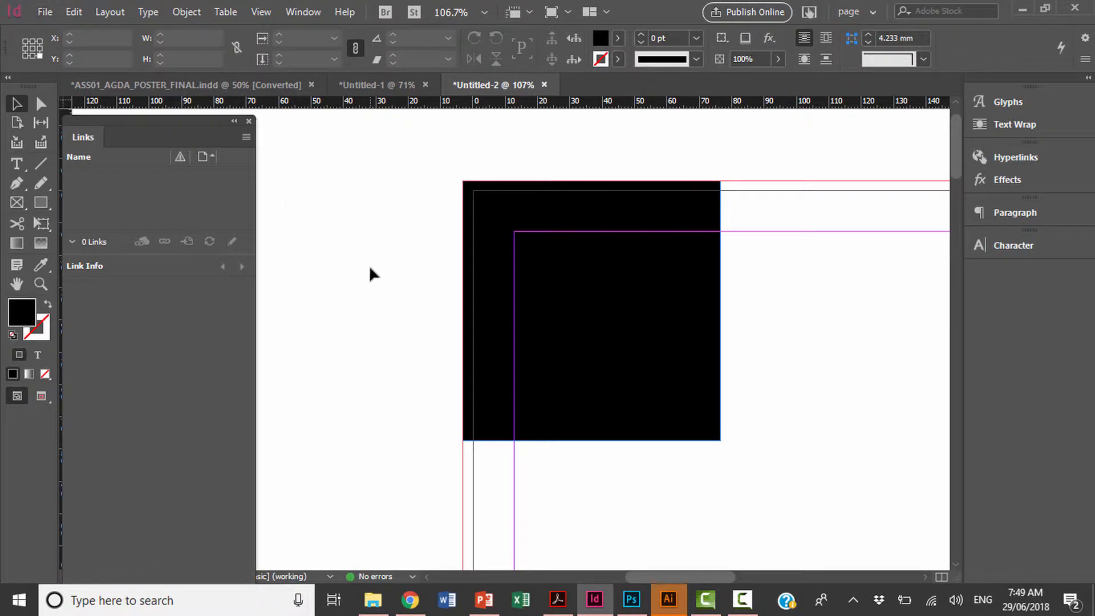
# Save the document to the Desktop, naming it with the author's initial and surname followed by _DI_A1.
pyautogui.hotkey('ctrl', 's')
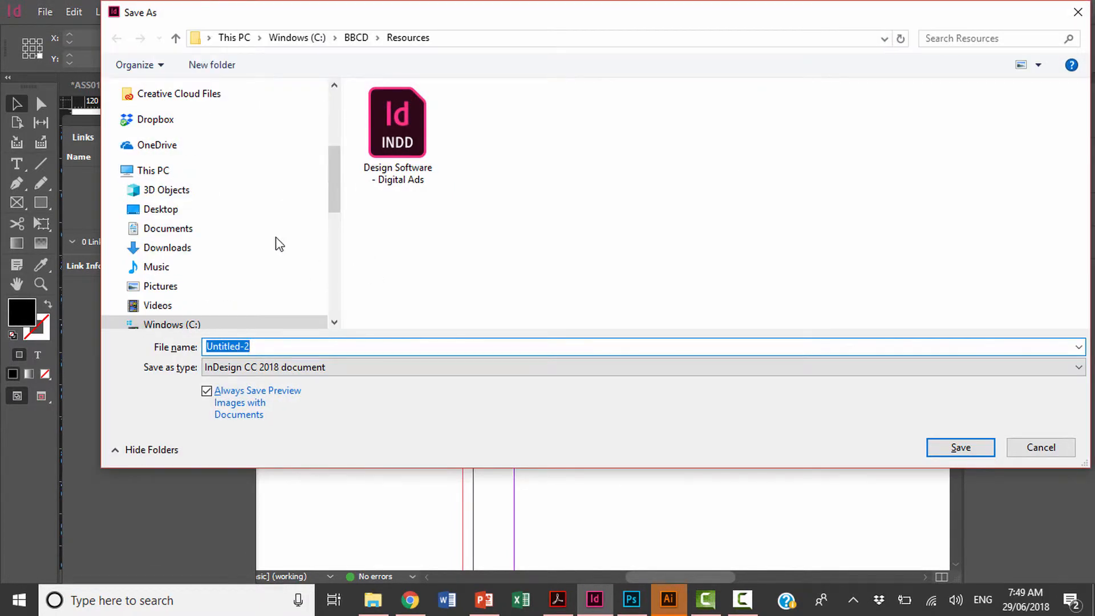
pyautogui.scroll(2, 239, 151)
pyautogui.scroll(3, 239, 151)
pyautogui.click(237, 119)
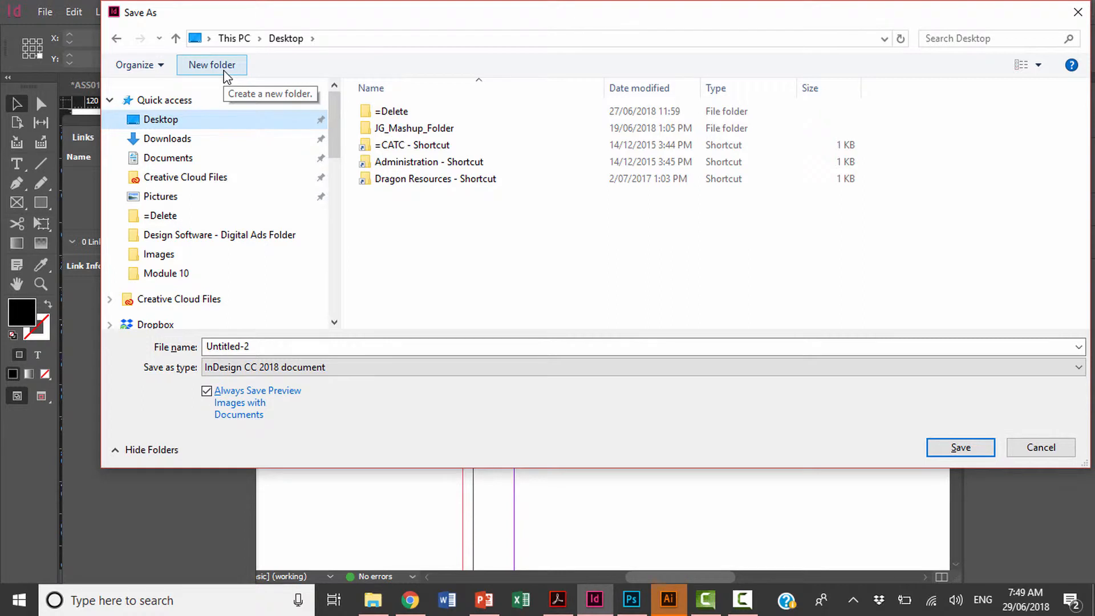
pyautogui.click(262, 347)
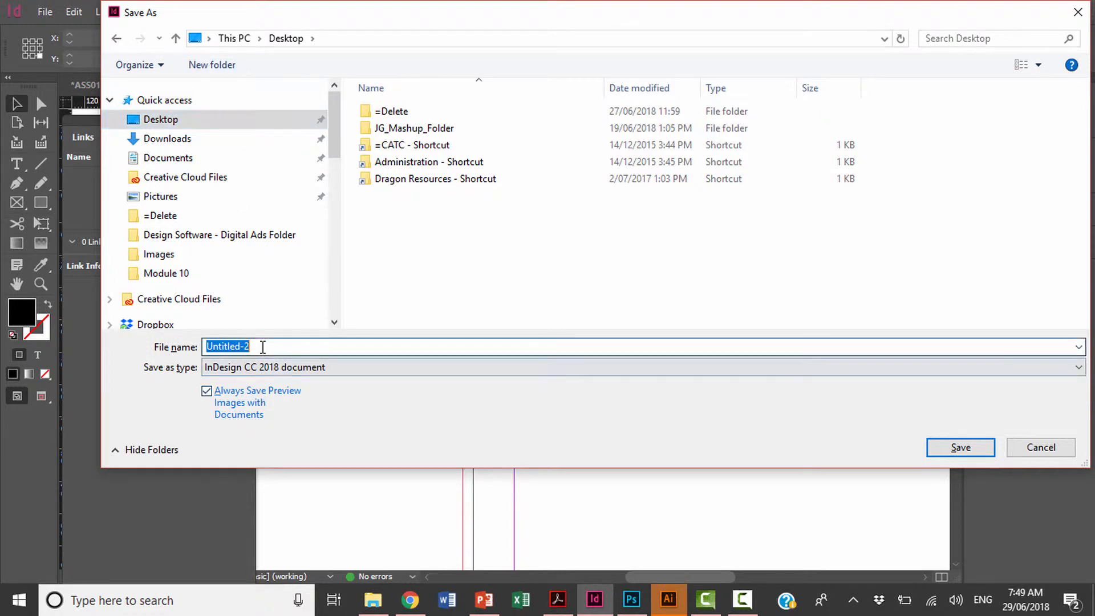
pyautogui.write('J')
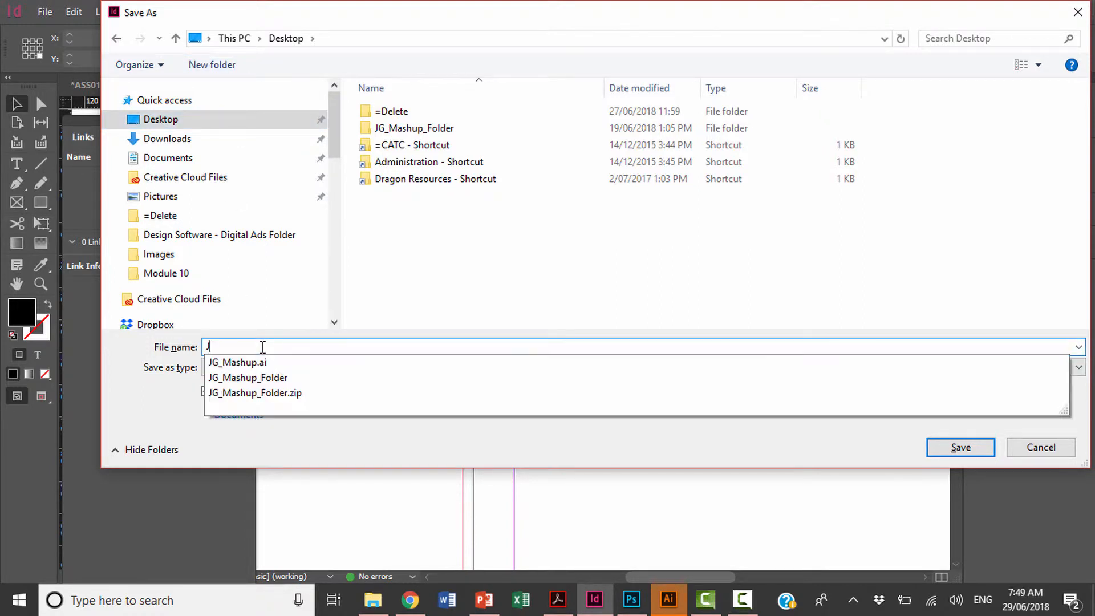
pyautogui.write('Garfoot_DI_A1')
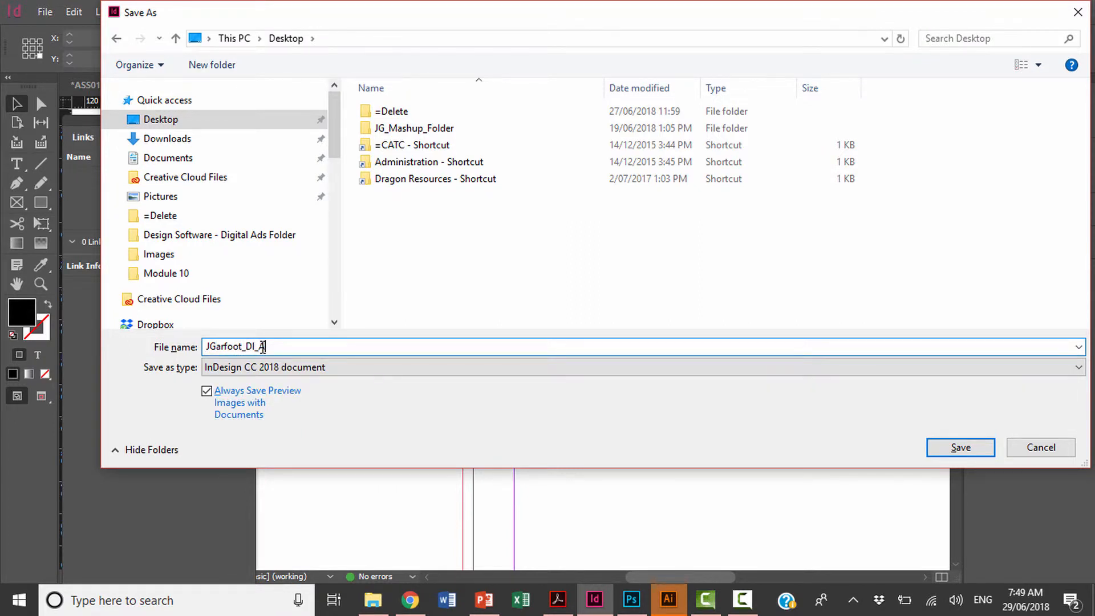
pyautogui.click(976, 451)
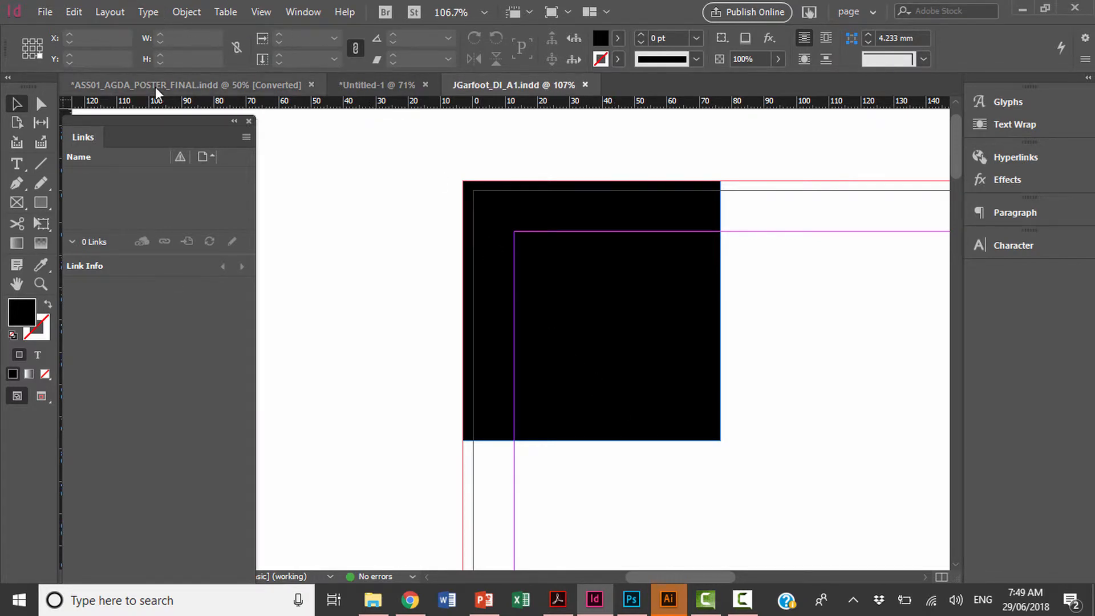
# Start packaging the document and set the printing instructions filename to "poster A1".
pyautogui.click(44, 12)
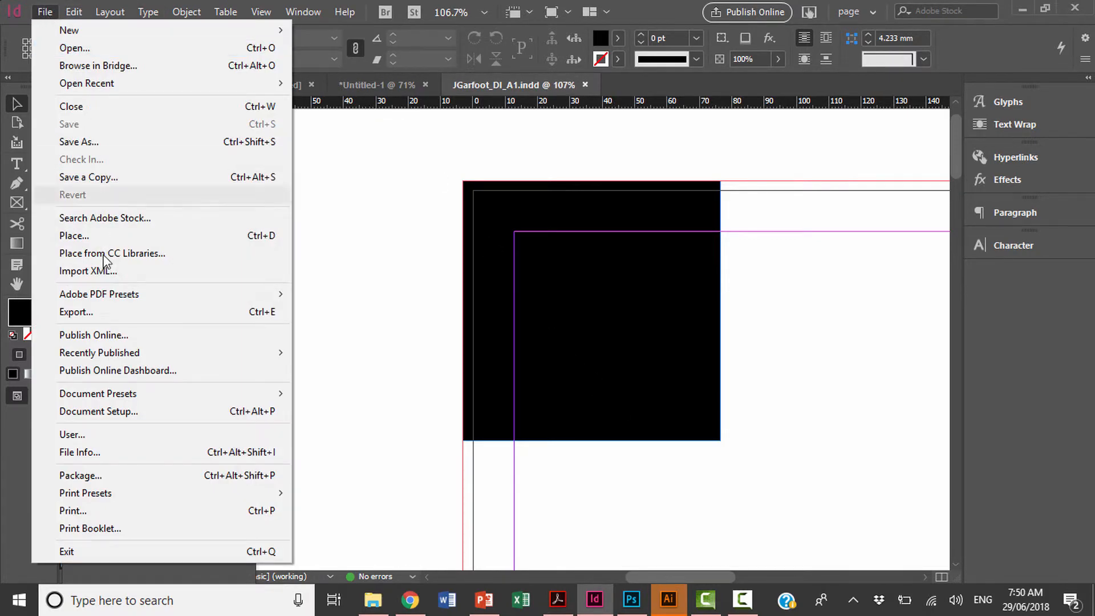
pyautogui.click(118, 477)
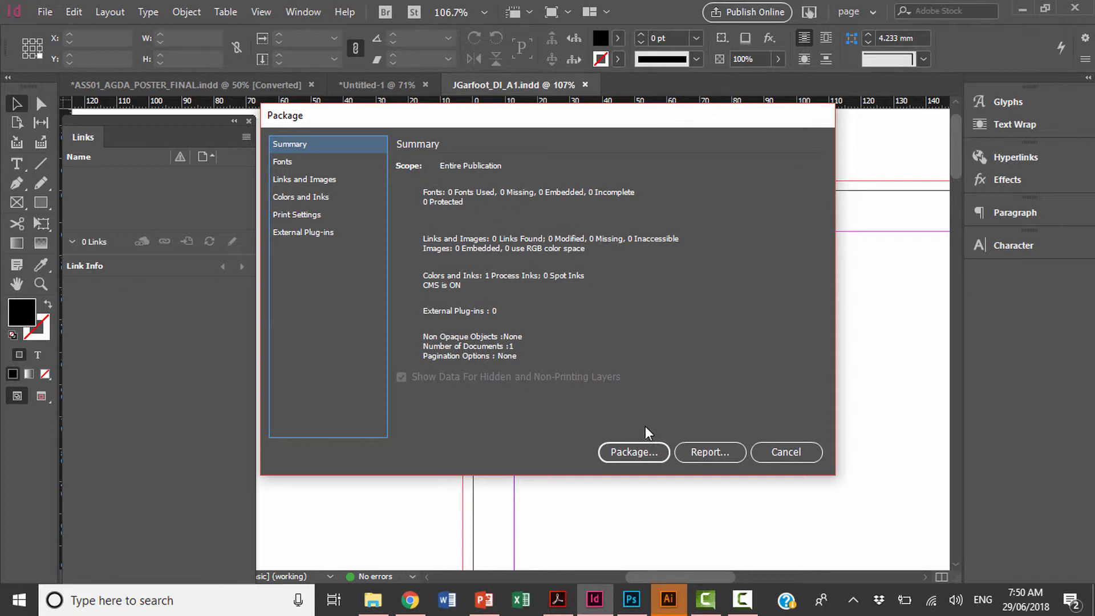
pyautogui.click(648, 460)
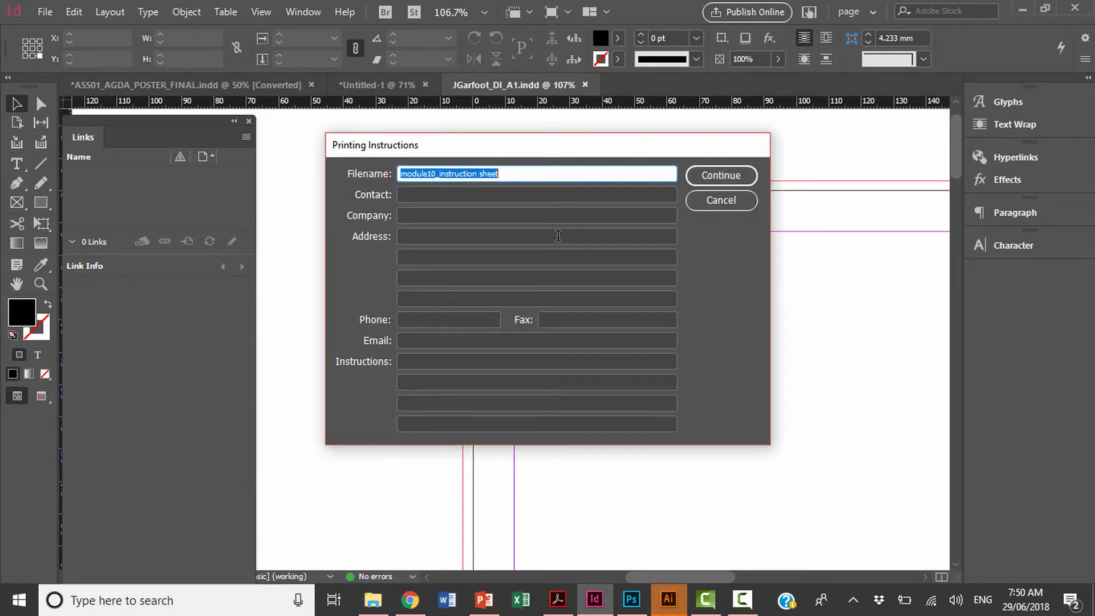
pyautogui.write('poster A1')
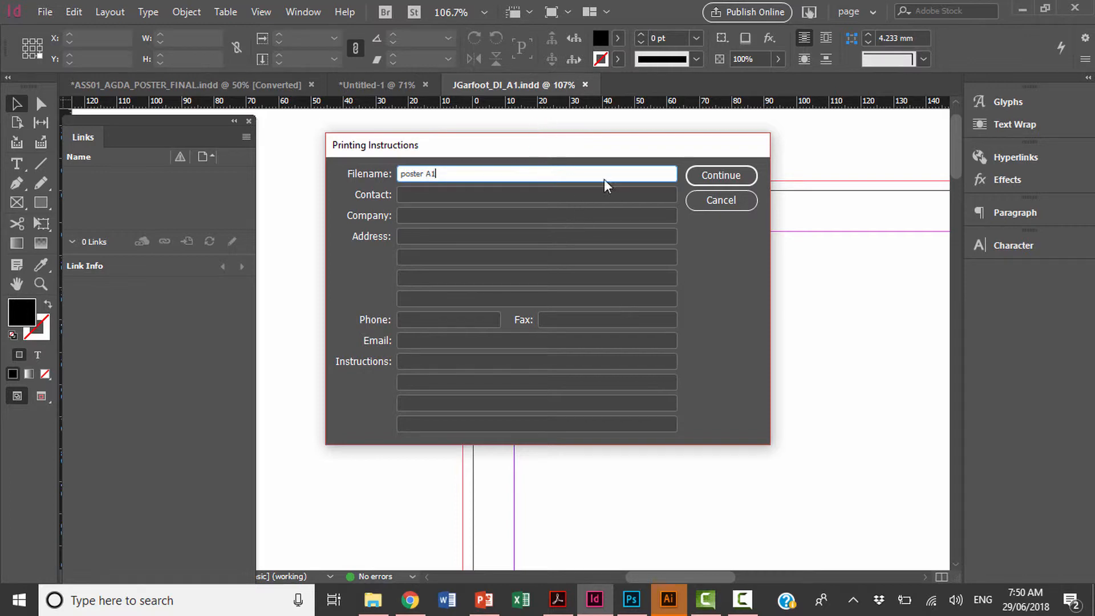
pyautogui.click(741, 179)
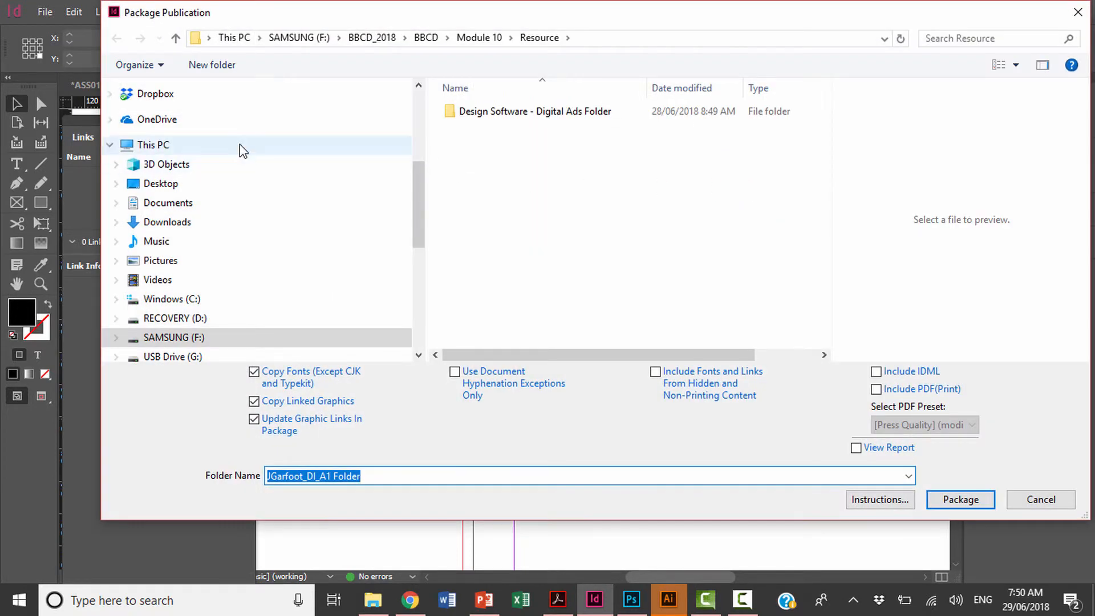
# Package the publication to the Desktop under the suggested folder name, copying fonts and linked graphics and updating the graphic links.
pyautogui.click(215, 182)
pyautogui.scroll(3, 236, 148)
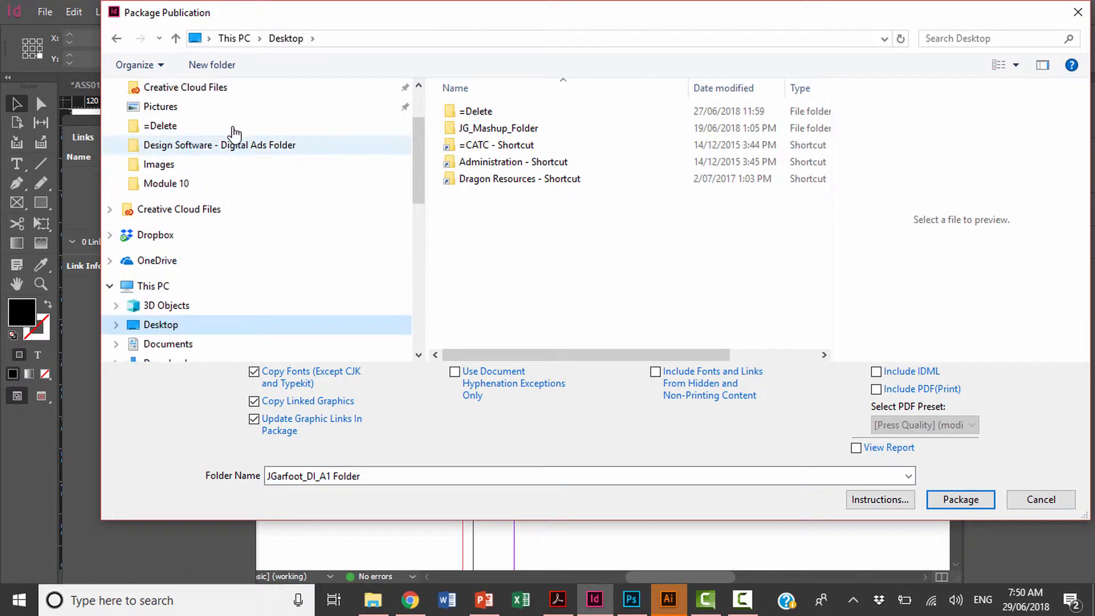
pyautogui.scroll(2, 233, 132)
pyautogui.click(233, 120)
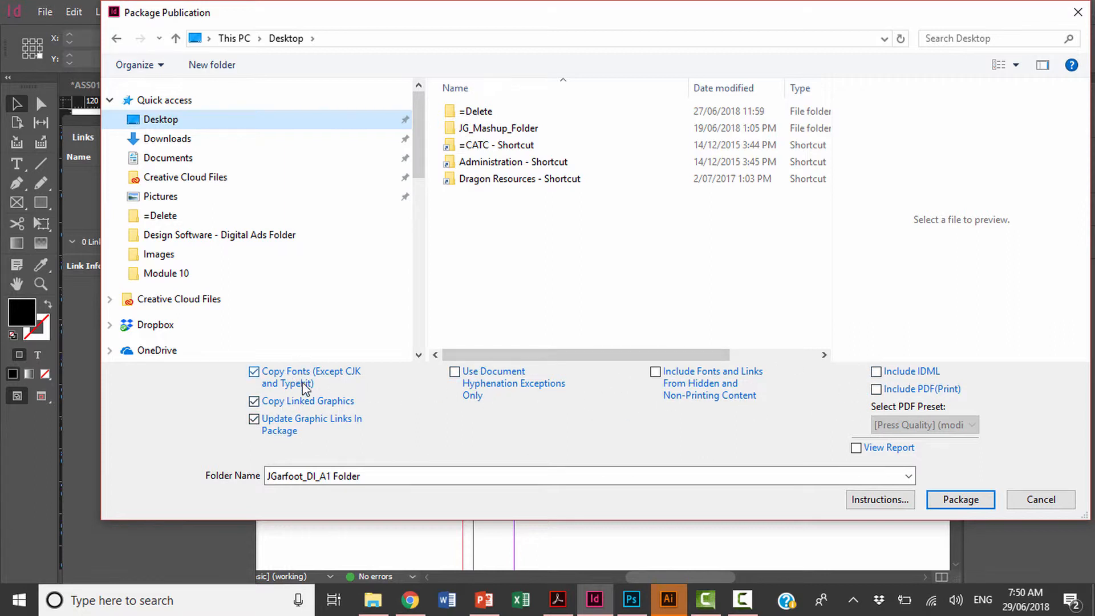
pyautogui.click(982, 501)
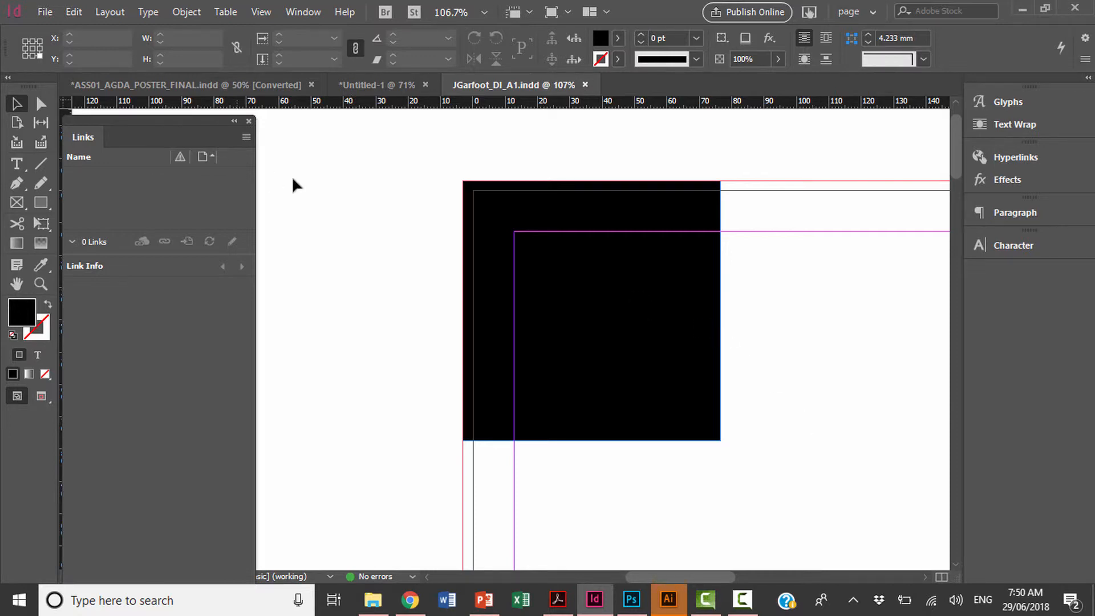
pyautogui.click(49, 13)
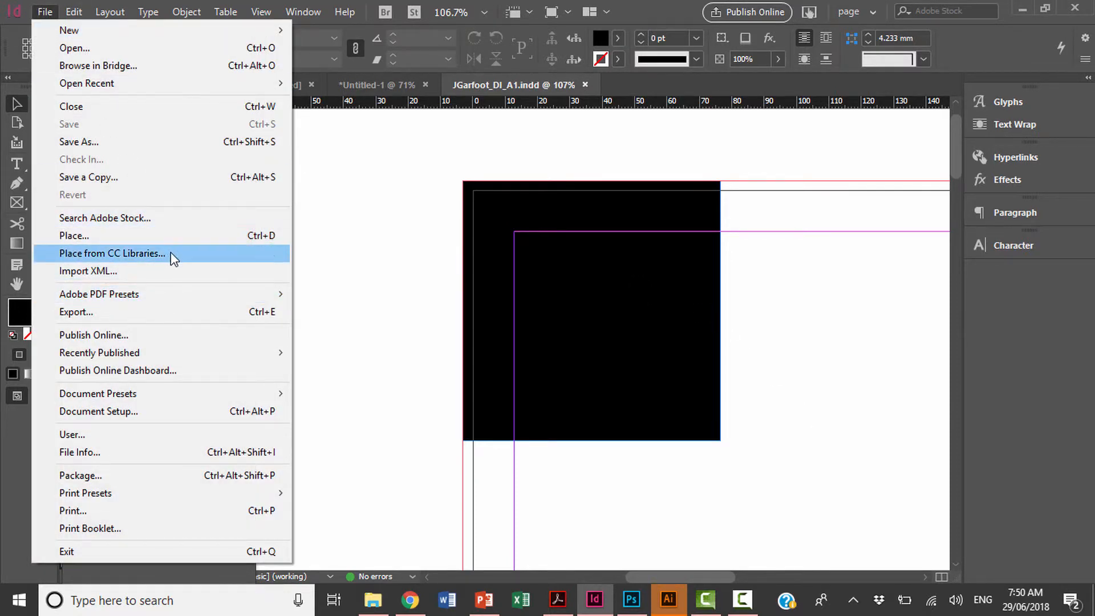
pyautogui.click(184, 312)
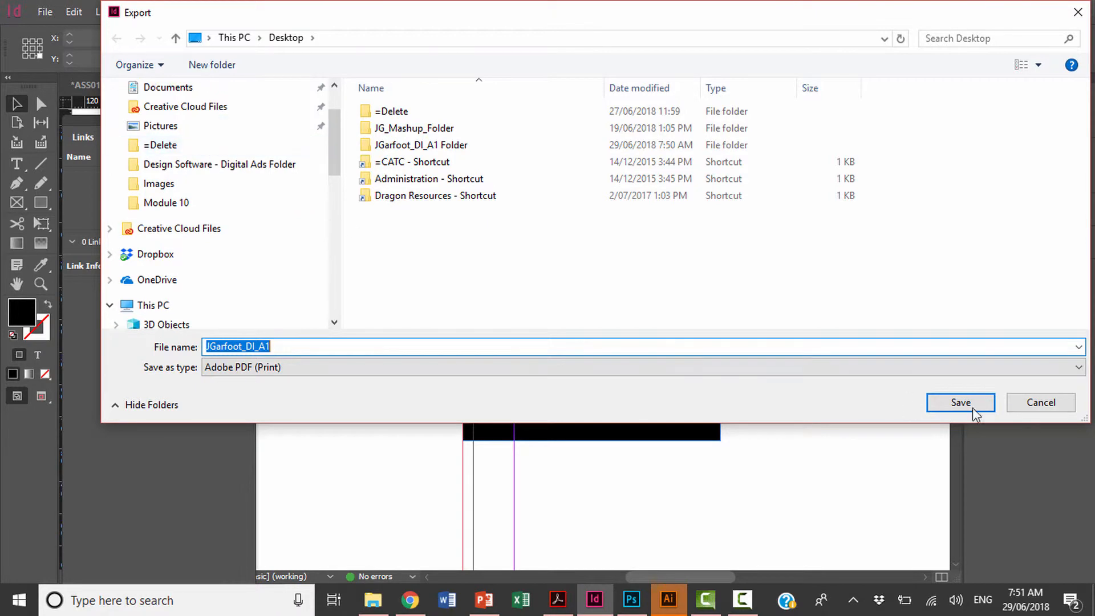
pyautogui.click(1041, 402)
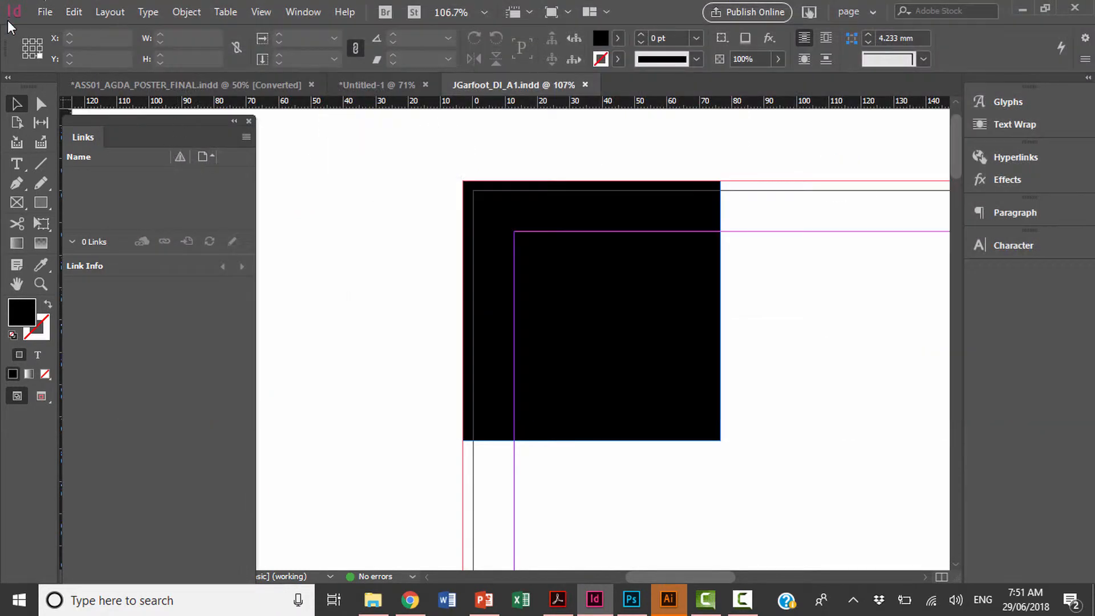
# Start exporting the document as Adobe PDF (Print) into its package folder on the Desktop, keeping the suggested file name.
pyautogui.click(45, 11)
pyautogui.click(144, 312)
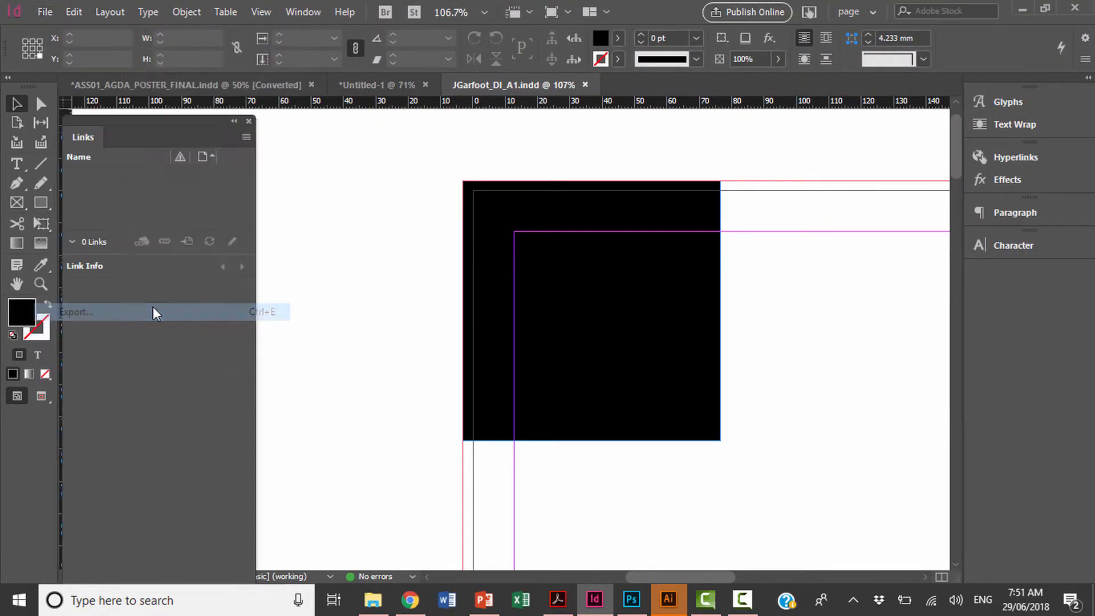
pyautogui.scroll(2, 216, 128)
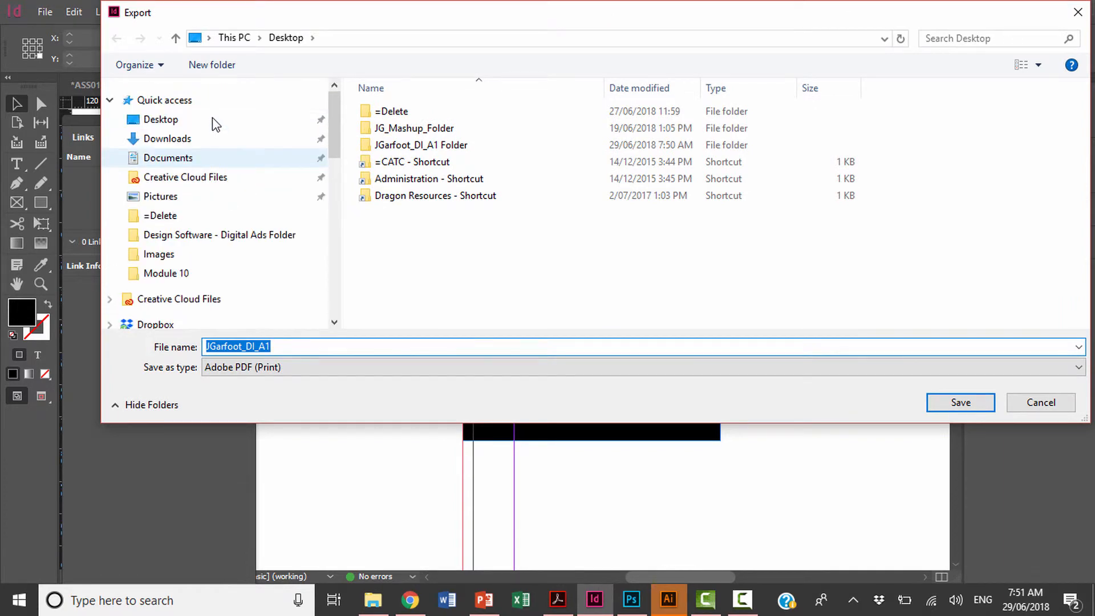
pyautogui.click(213, 117)
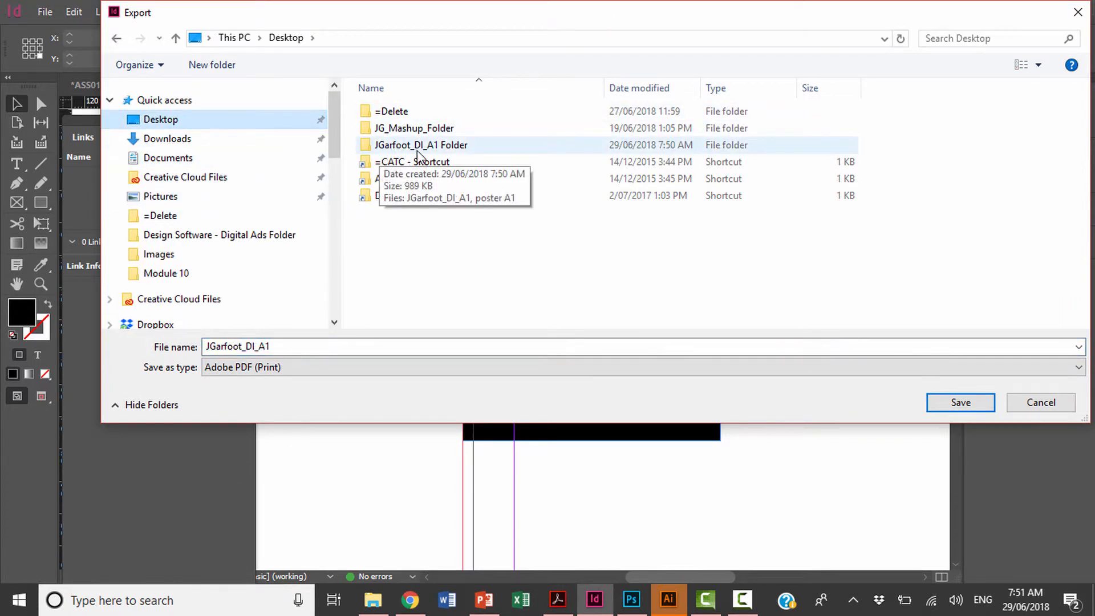
pyautogui.doubleClick(483, 145)
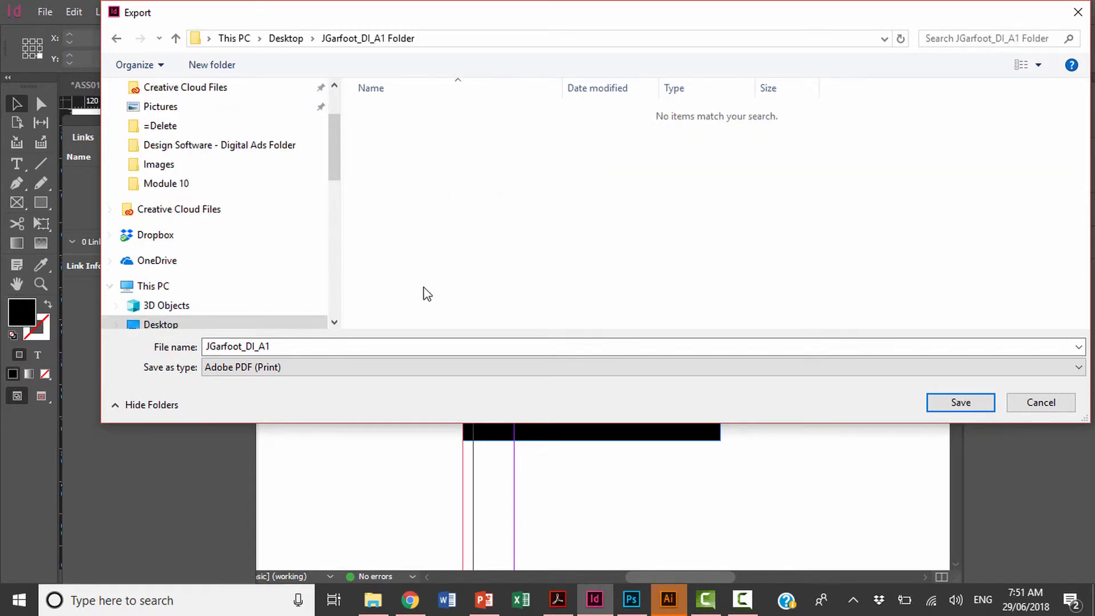
pyautogui.click(358, 368)
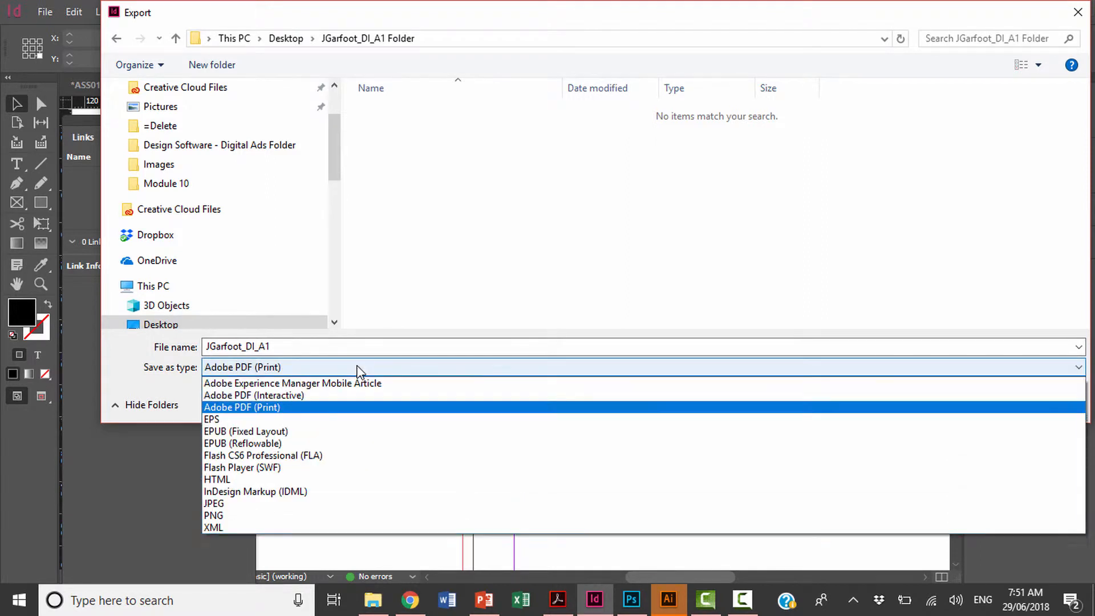
pyautogui.click(337, 408)
pyautogui.click(268, 346)
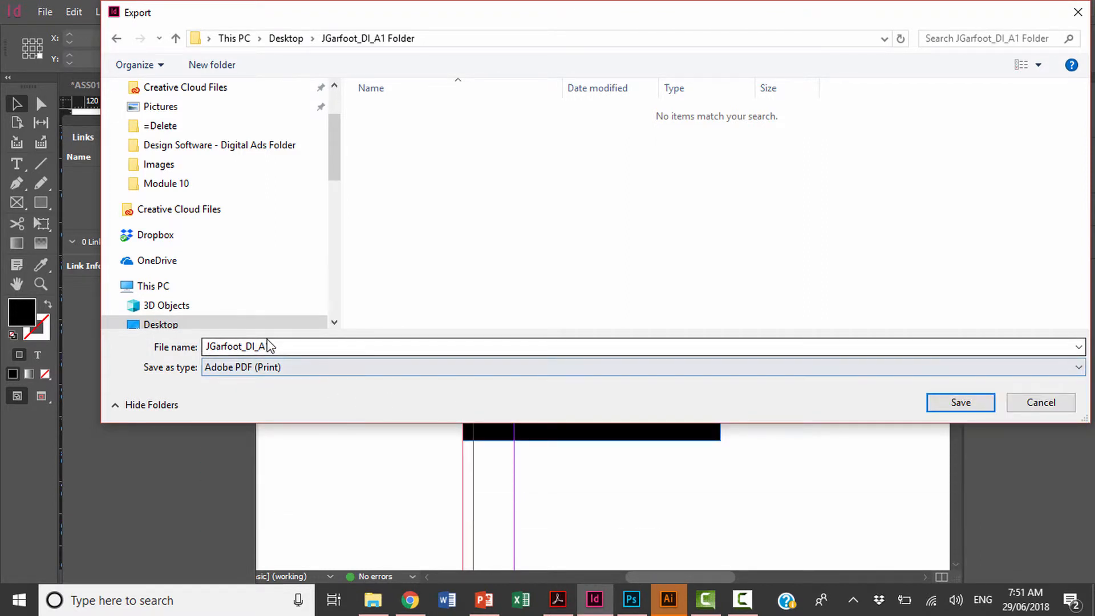
pyautogui.click(948, 402)
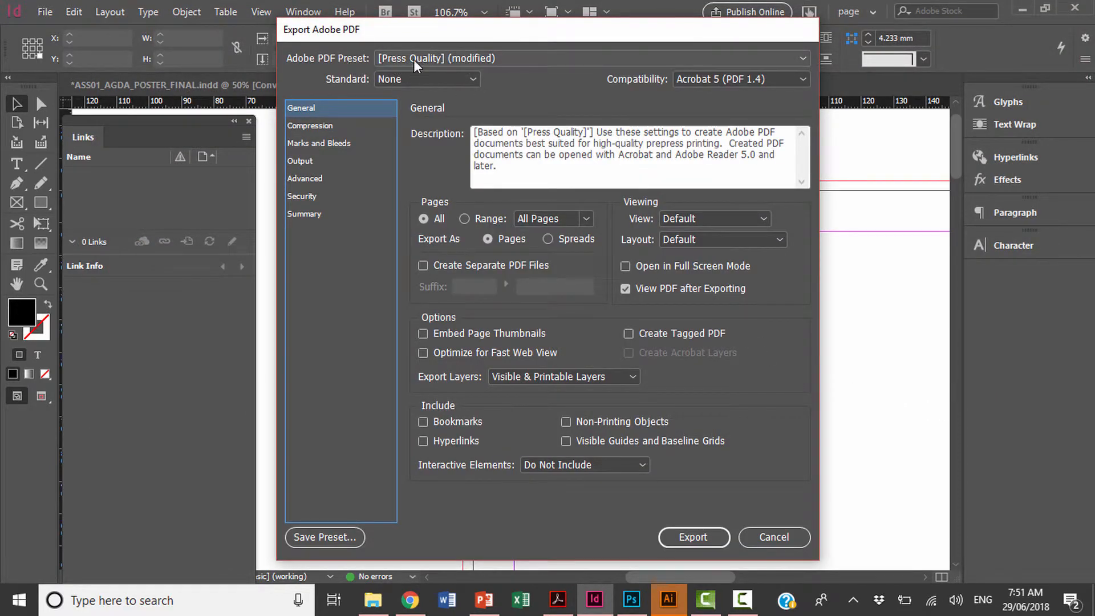
# Keep the Press Quality preset, add crop marks with a 3 mm offset, and use the document bleed settings for the PDF.
pyautogui.click(604, 59)
pyautogui.click(491, 140)
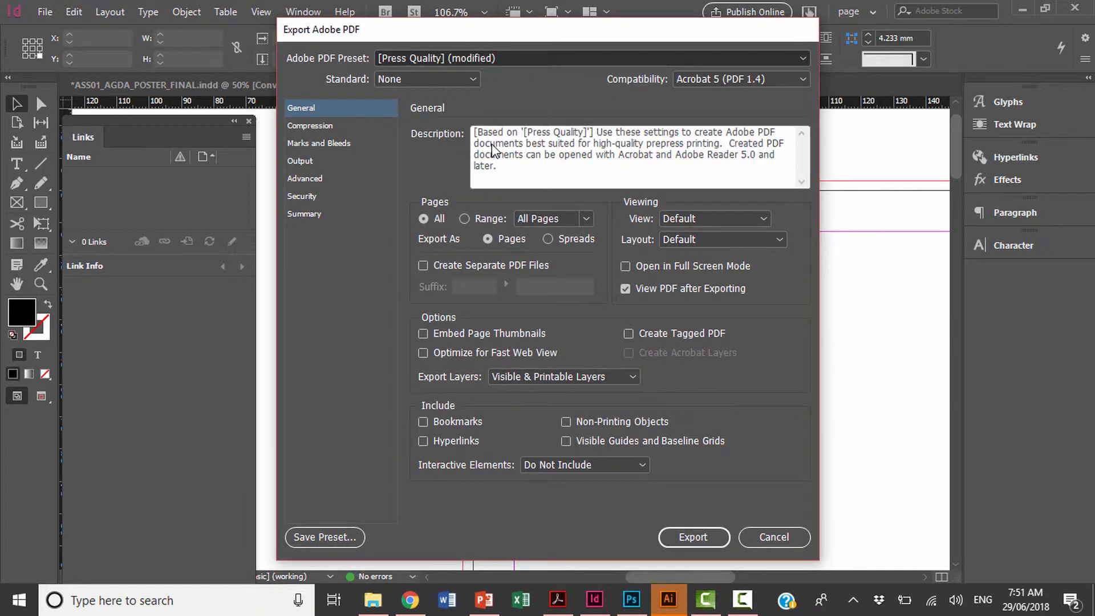
pyautogui.click(455, 354)
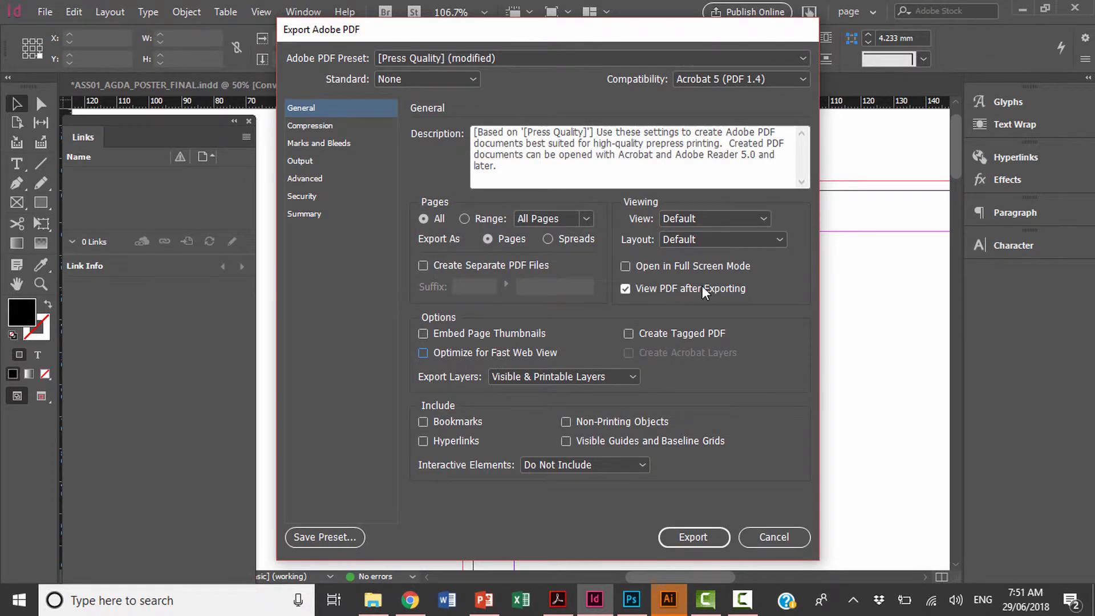
pyautogui.click(358, 144)
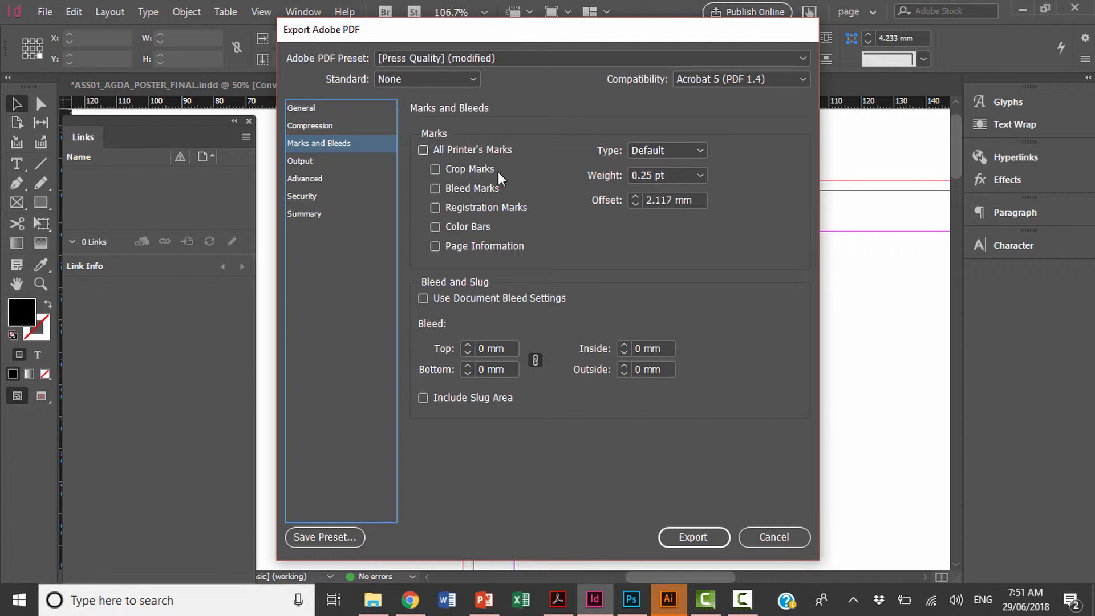
pyautogui.click(633, 196)
pyautogui.click(474, 170)
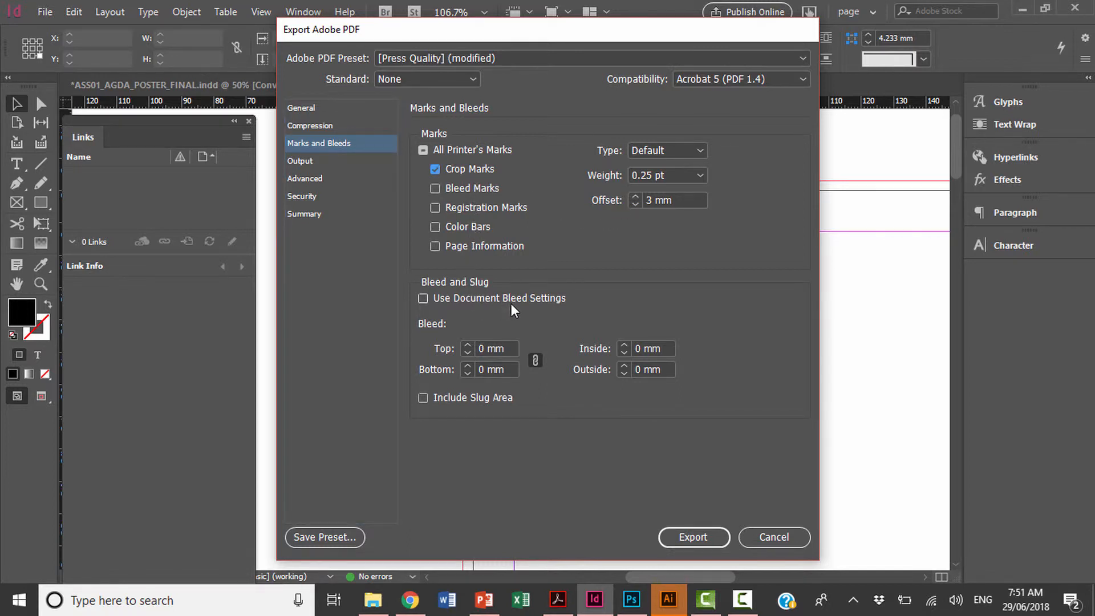
pyautogui.click(454, 299)
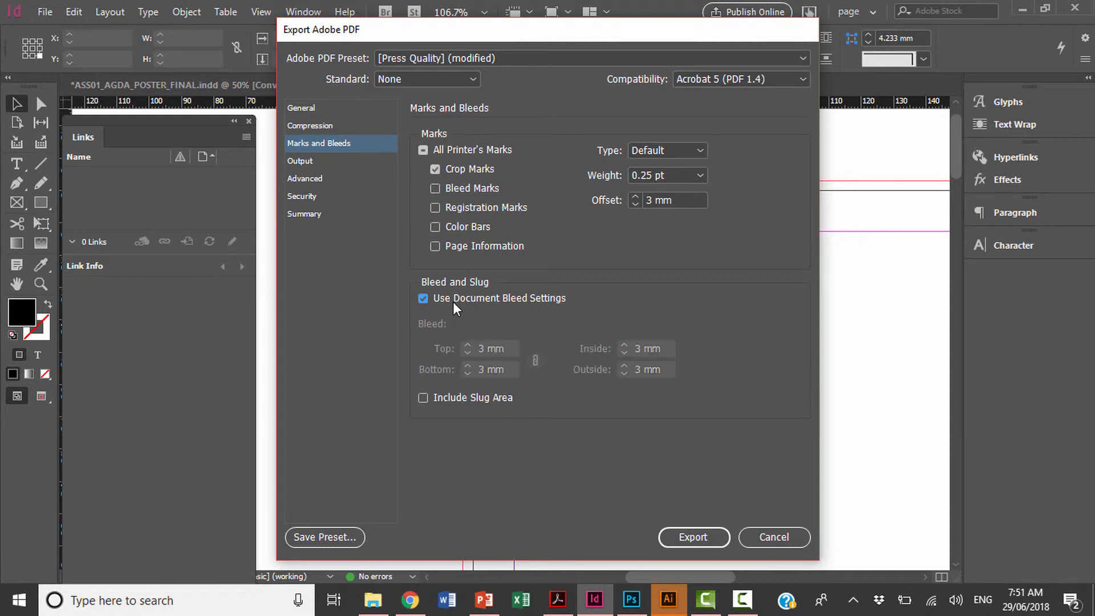
pyautogui.click(516, 295)
pyautogui.click(517, 294)
# Add registration marks, color bars and page information to the PDF, and export it.
pyautogui.click(508, 209)
pyautogui.click(473, 226)
pyautogui.click(474, 249)
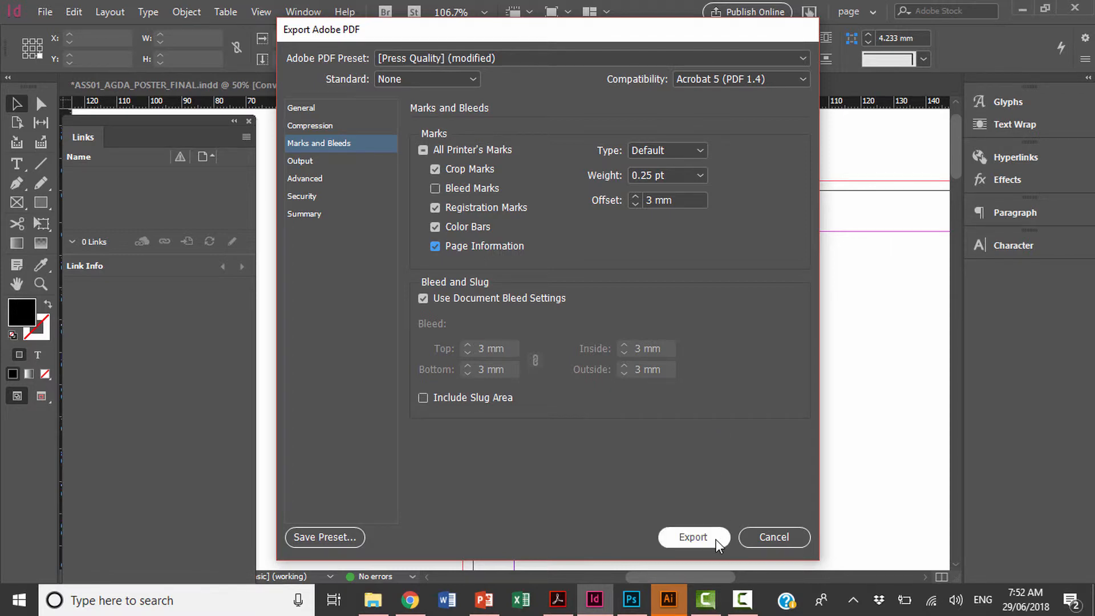
pyautogui.click(693, 536)
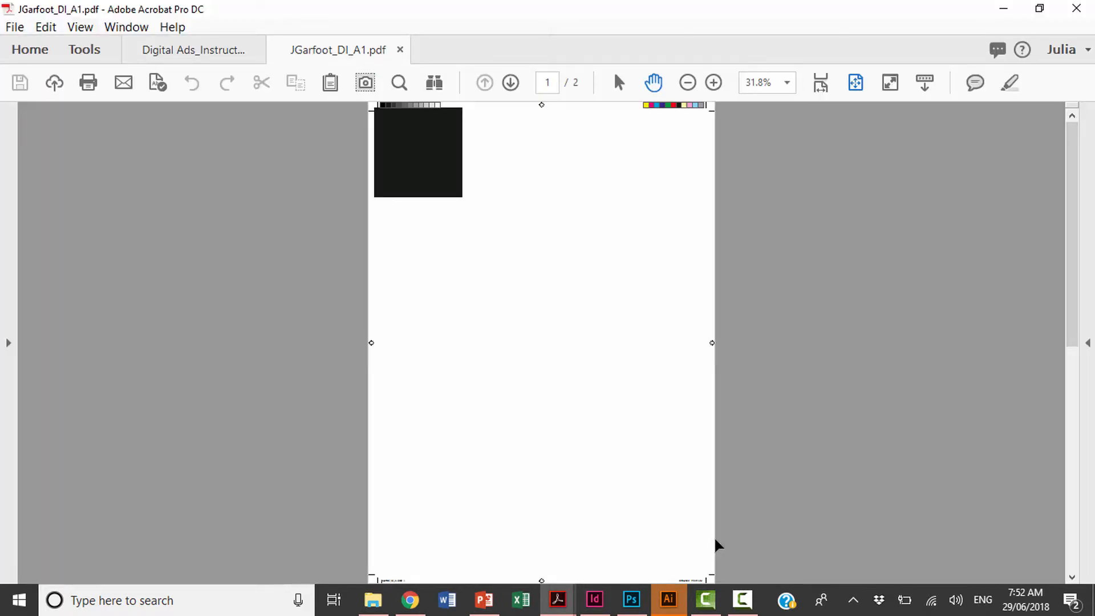
# Review both pages of the exported PDF in Acrobat, checking the bleed and printer's marks.
pyautogui.scroll(-3, 435, 300)
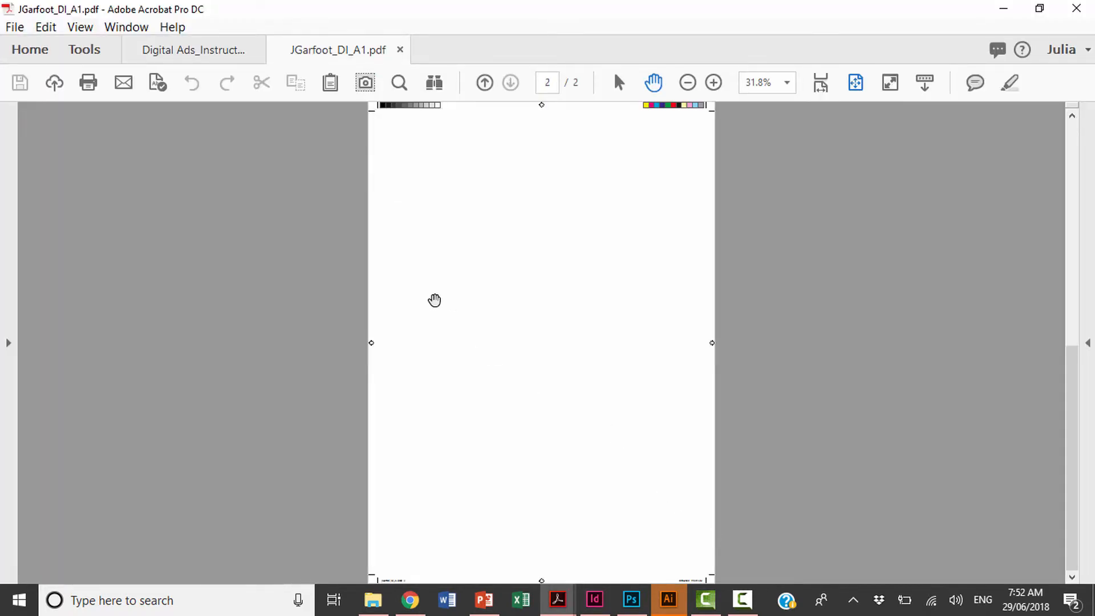
pyautogui.scroll(3, 434, 300)
pyautogui.scroll(-3, 434, 300)
pyautogui.scroll(3, 434, 300)
pyautogui.scroll(-3, 434, 300)
pyautogui.scroll(3, 434, 300)
# Switch back to InDesign and try to export the print PDF again, replacing the existing file.
pyautogui.click(594, 599)
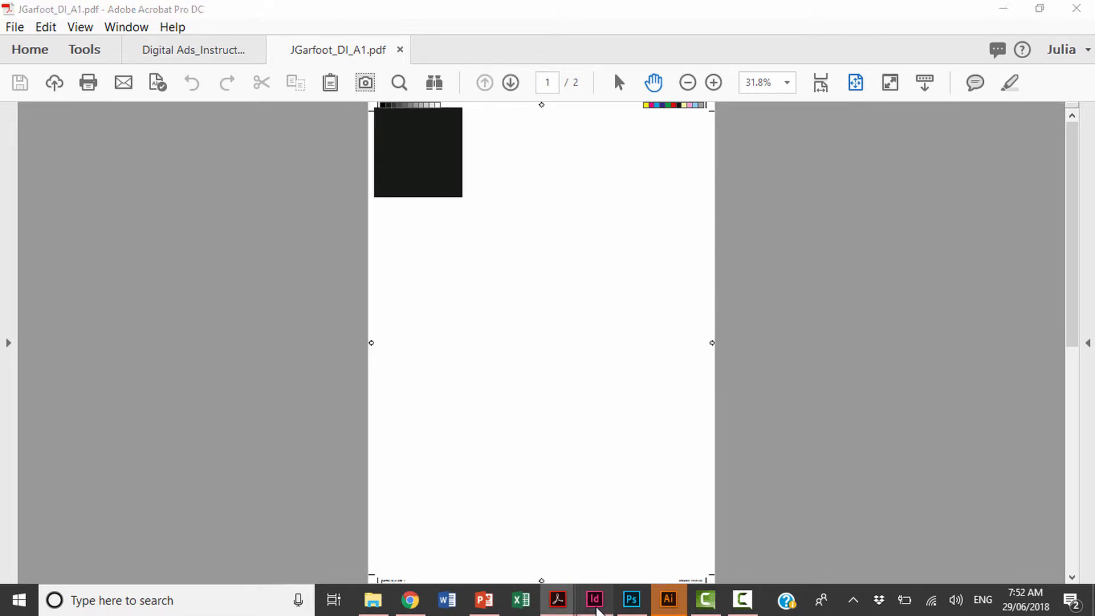
pyautogui.hotkey('ctrl', 'e')
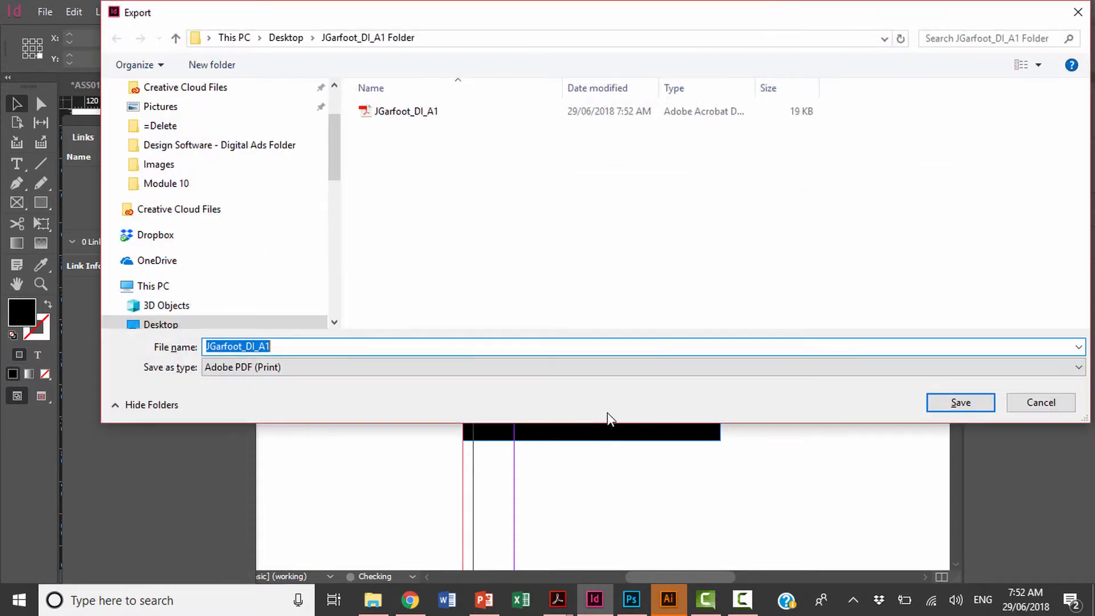
pyautogui.click(953, 403)
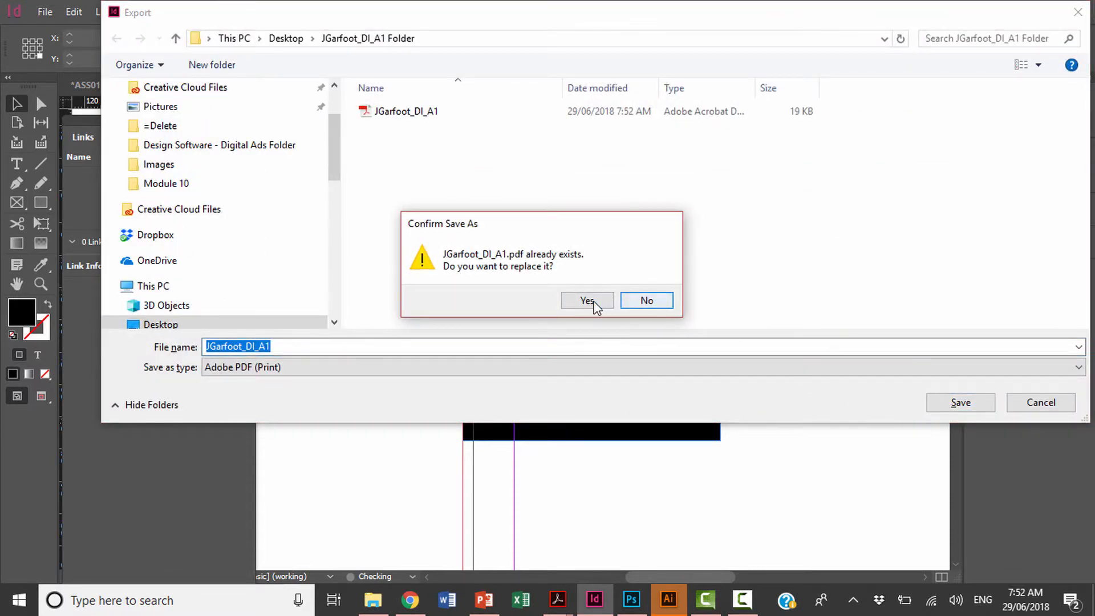
pyautogui.click(590, 303)
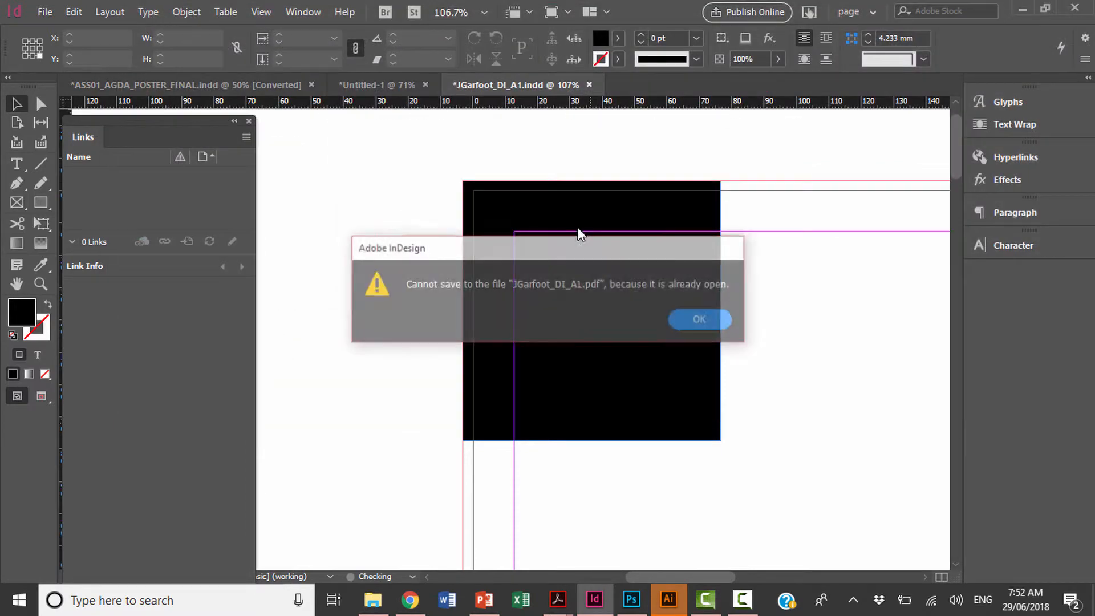
pyautogui.click(703, 317)
# Switch to the exported PDF in Acrobat and close it.
pyautogui.moveTo(557, 598)
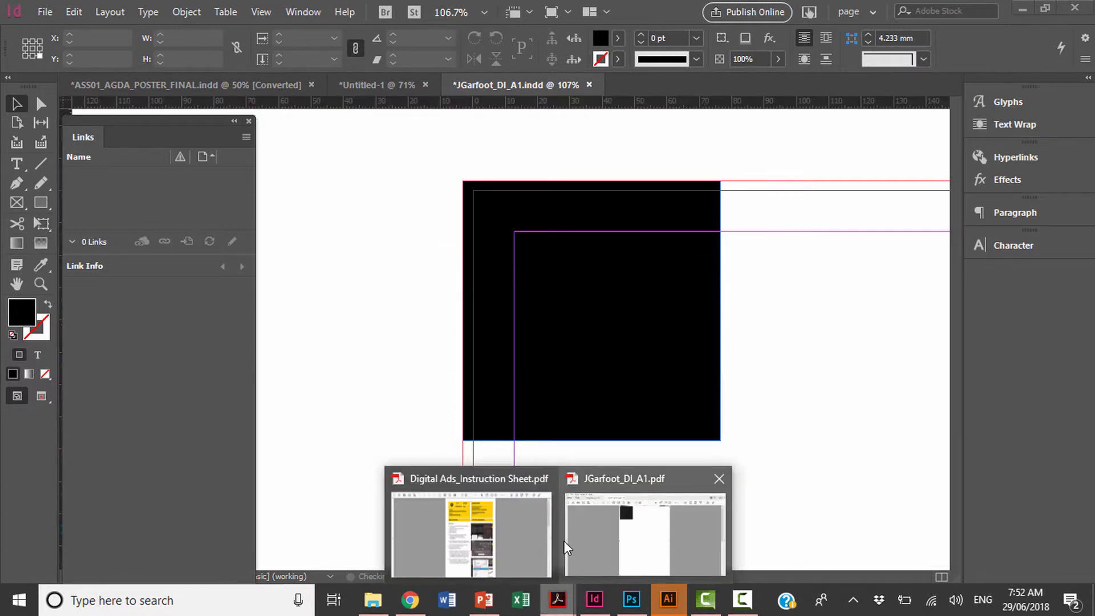
pyautogui.click(631, 528)
pyautogui.hotkey('ctrl', 'w')
pyautogui.click(595, 598)
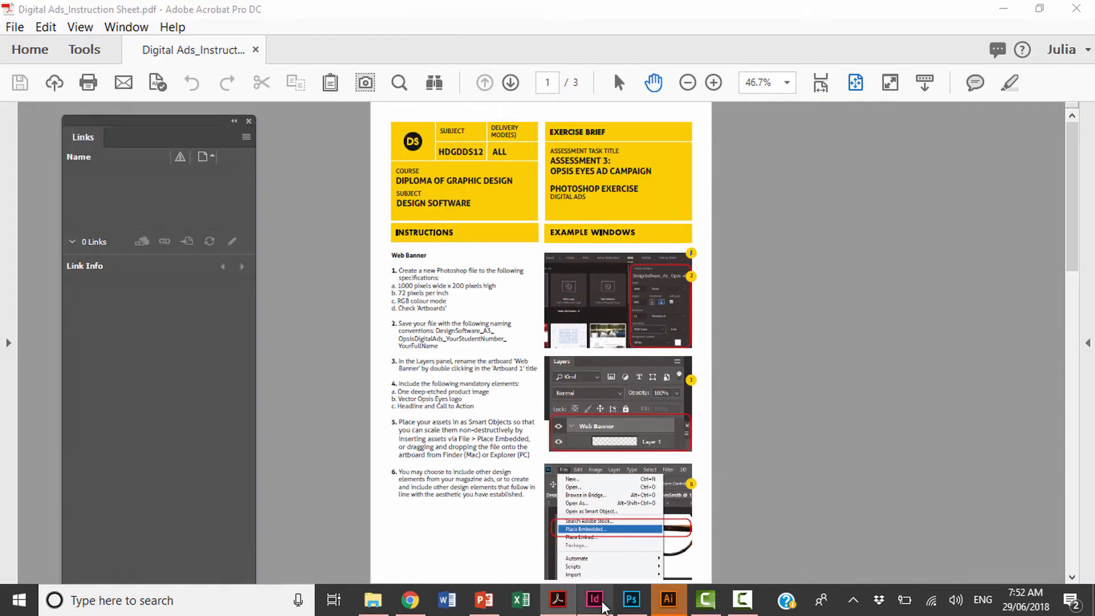
pyautogui.hotkey('ctrl', 'e')
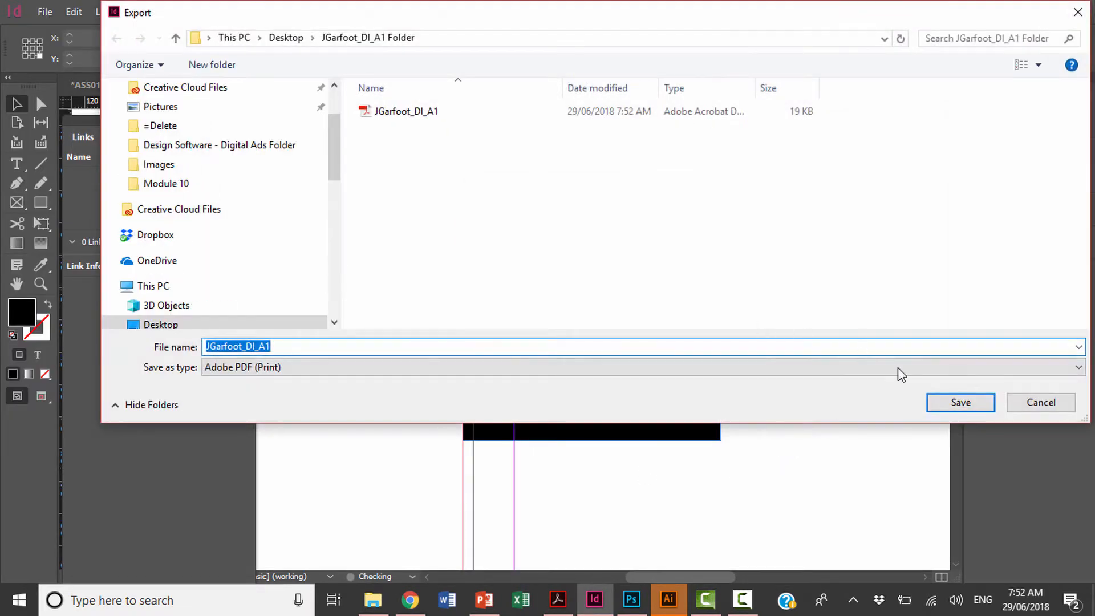
pyautogui.click(960, 402)
pyautogui.click(587, 300)
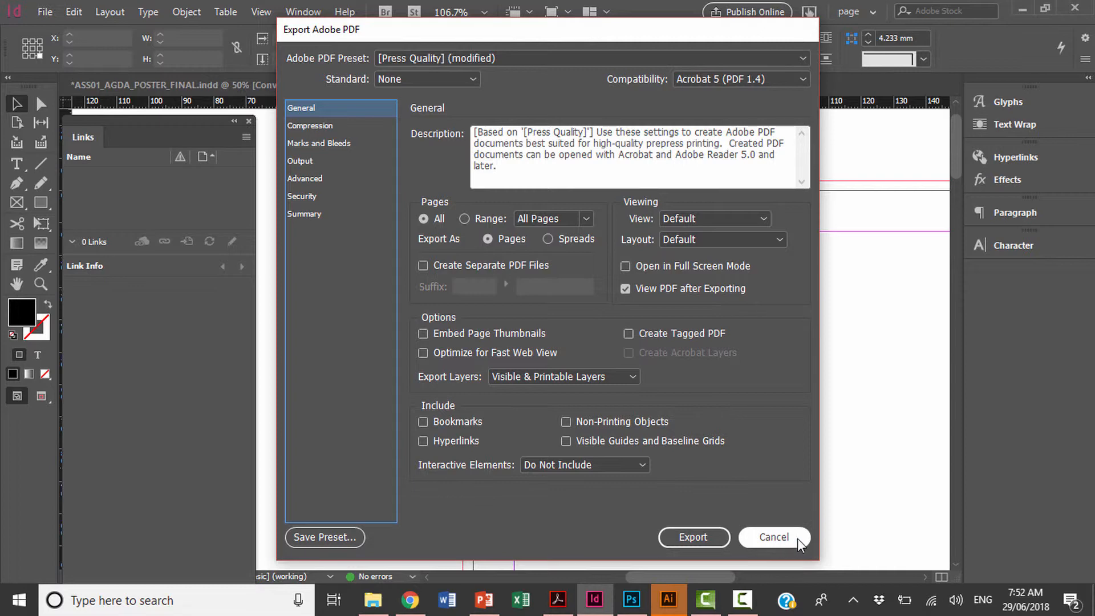
pyautogui.click(774, 536)
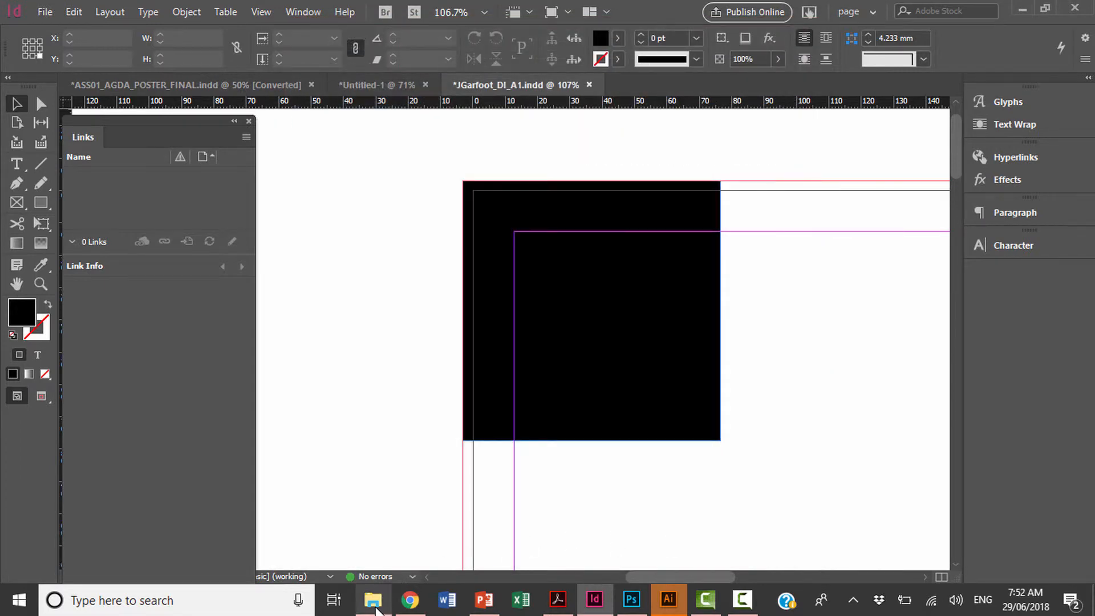
# Switch to File Explorer, open the packaged A1 document folder on the Desktop, and preview the exported PDF.
pyautogui.click(373, 599)
pyautogui.scroll(7, 88, 214)
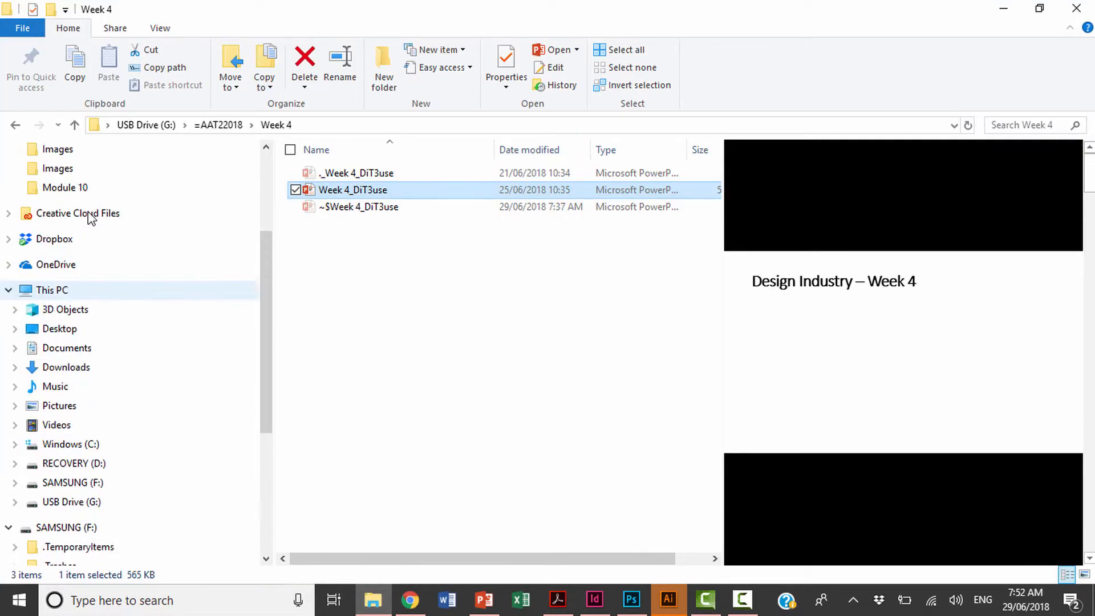
pyautogui.scroll(1, 89, 217)
pyautogui.click(88, 179)
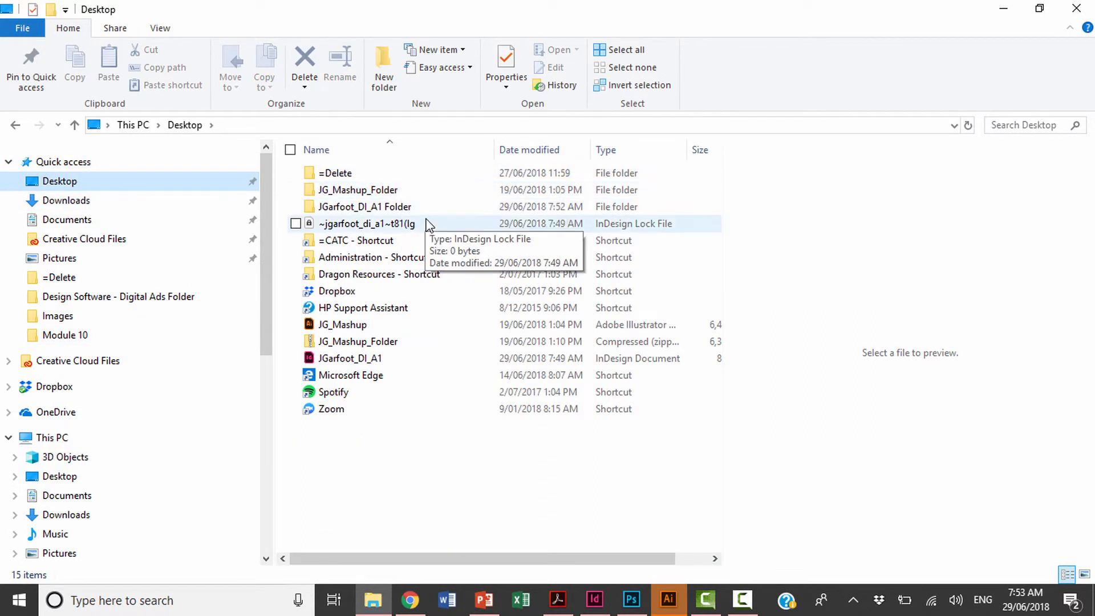
pyautogui.doubleClick(450, 210)
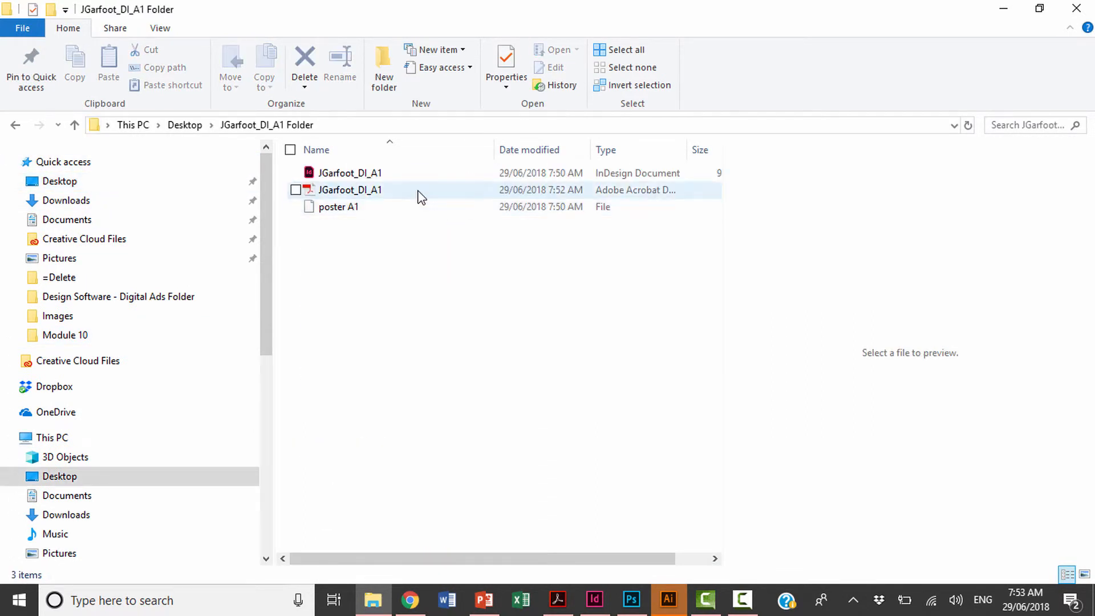
pyautogui.click(419, 195)
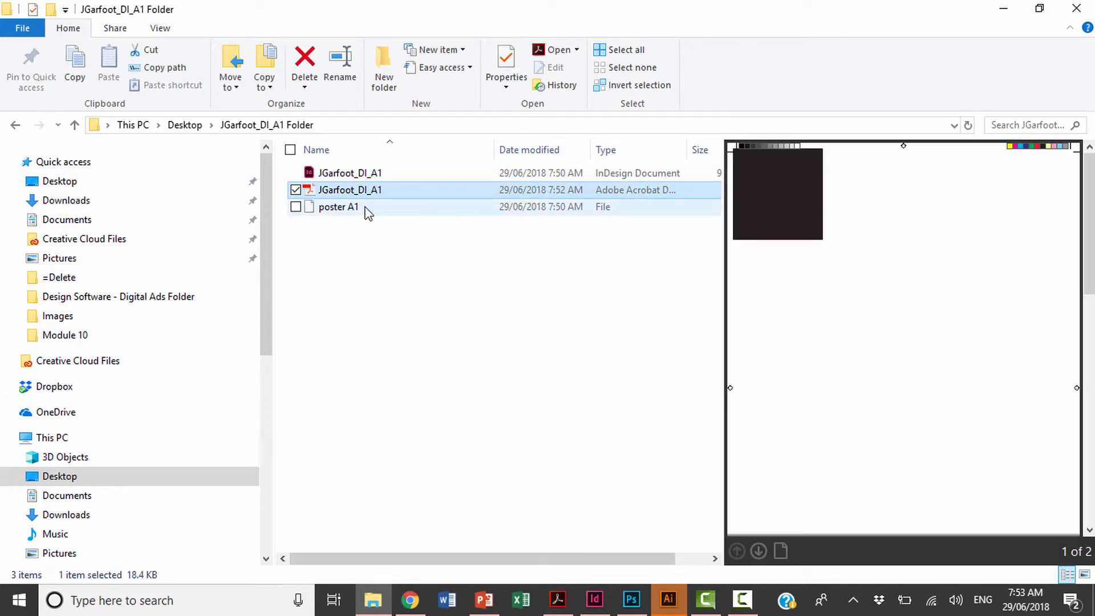
# Reopen the packaged folder from the Desktop and inspect the exported PDF in Acrobat, both enlarged and fitted to the page.
pyautogui.click(186, 125)
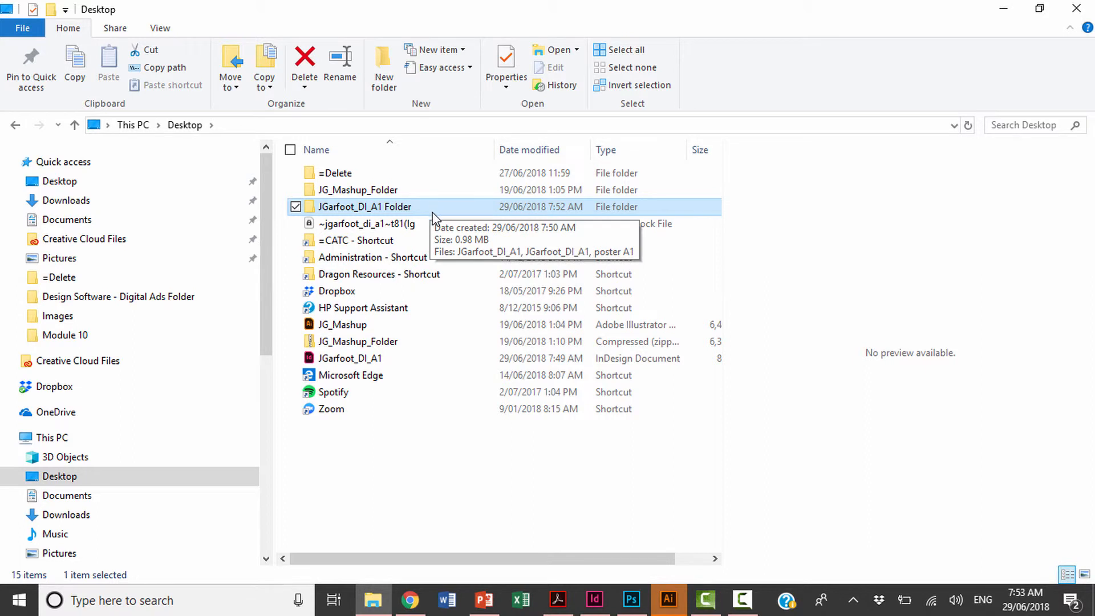
pyautogui.doubleClick(430, 207)
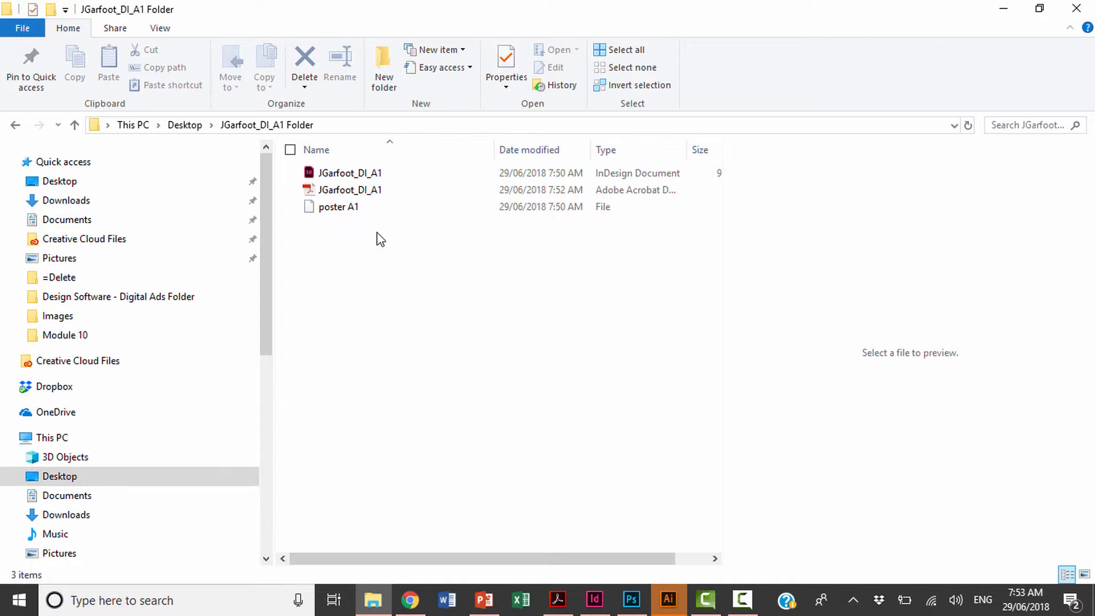
pyautogui.doubleClick(386, 197)
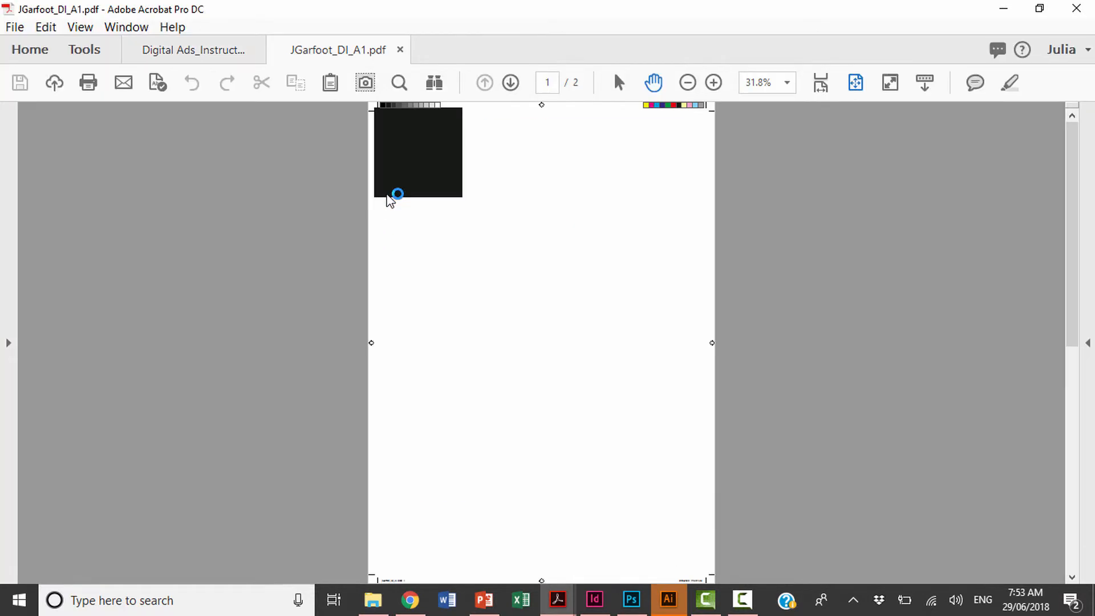
pyautogui.click(712, 82)
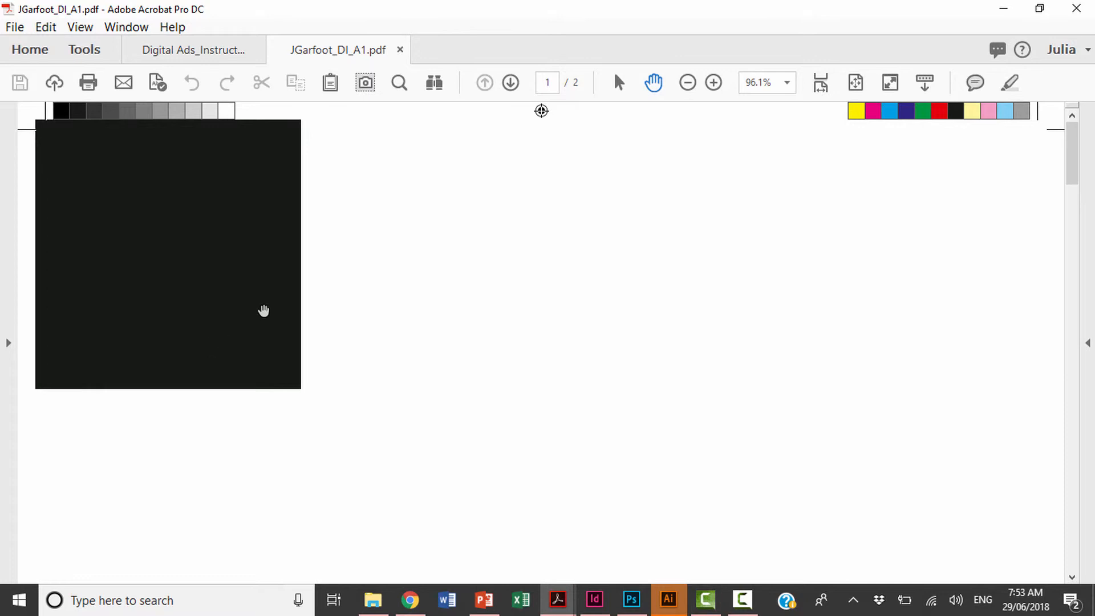
pyautogui.click(855, 83)
pyautogui.scroll(1, 667, 272)
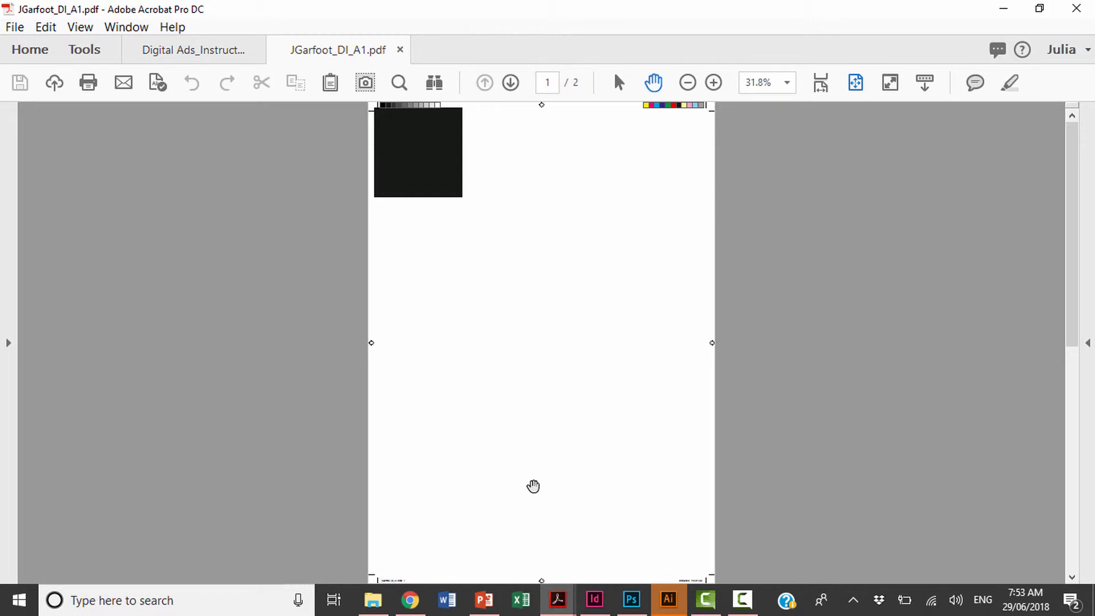
# Switch to File Explorer and examine the student's Assessment 1 package in the USB drive's =T3 > L4 folder, including its Links folder.
pyautogui.click(373, 600)
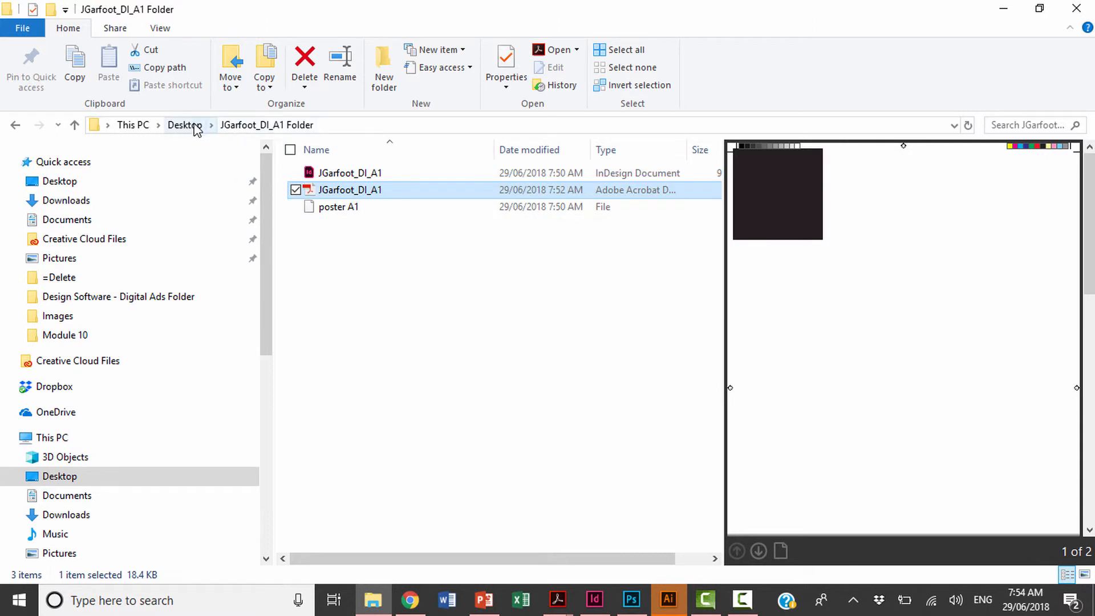
pyautogui.scroll(-4, 156, 391)
pyautogui.scroll(-4, 191, 439)
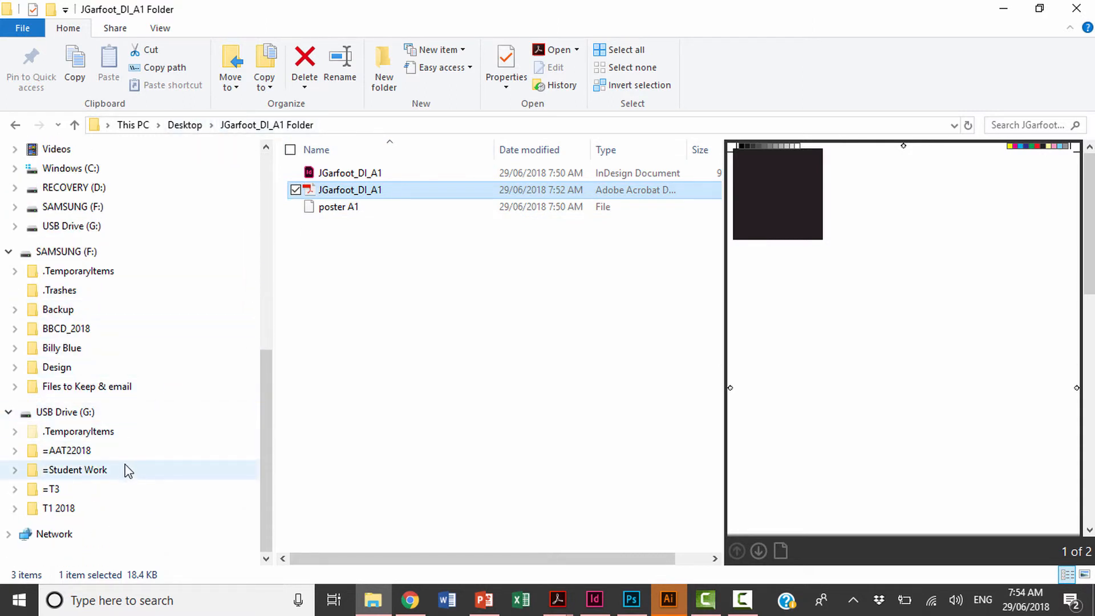
pyautogui.click(105, 487)
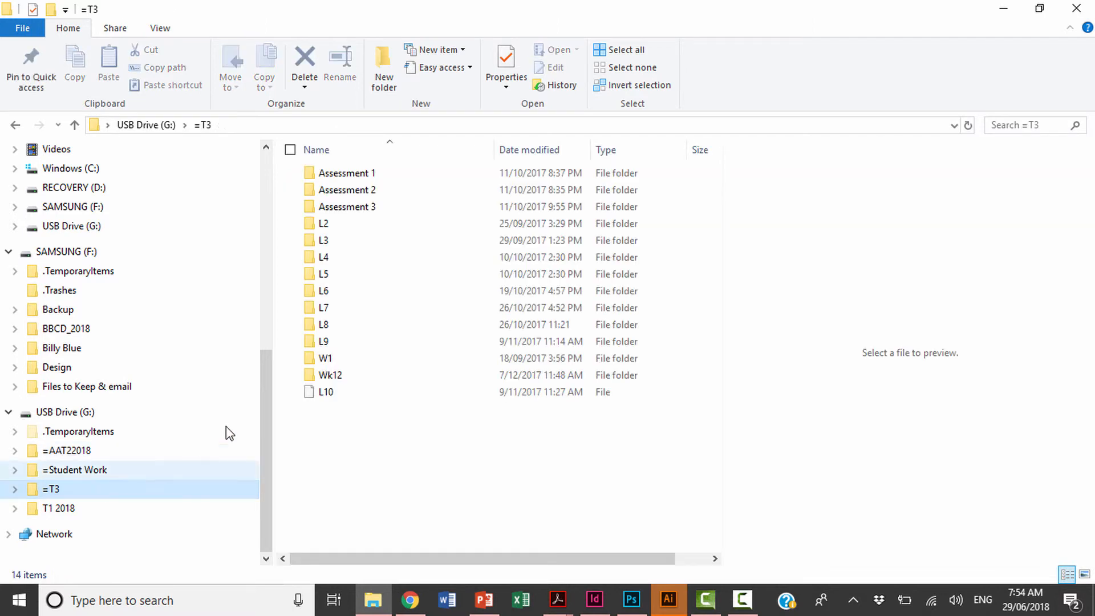
pyautogui.doubleClick(382, 262)
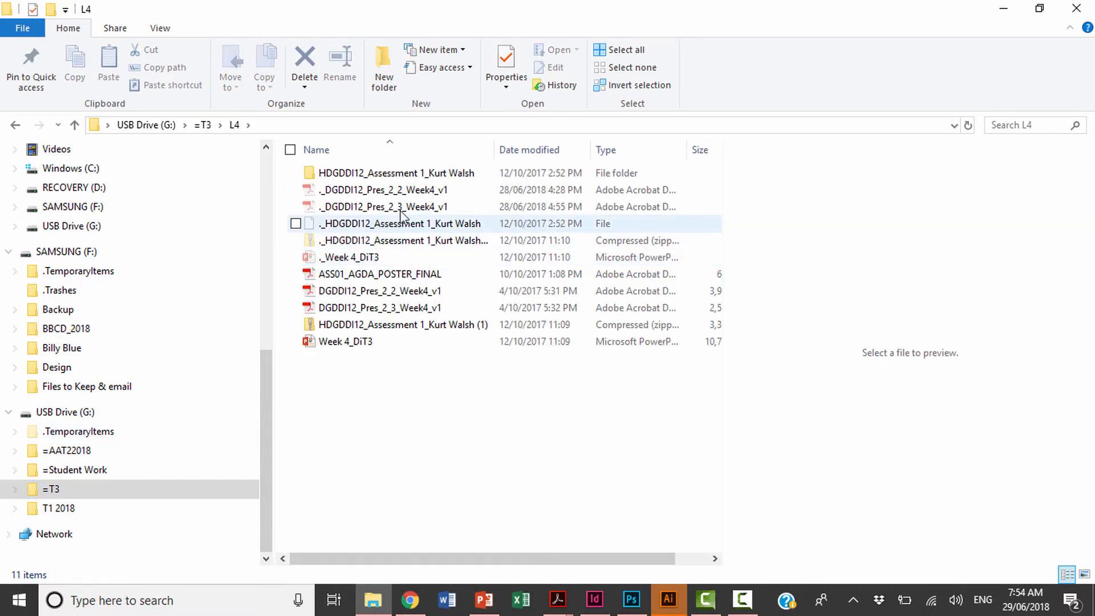
pyautogui.doubleClick(438, 175)
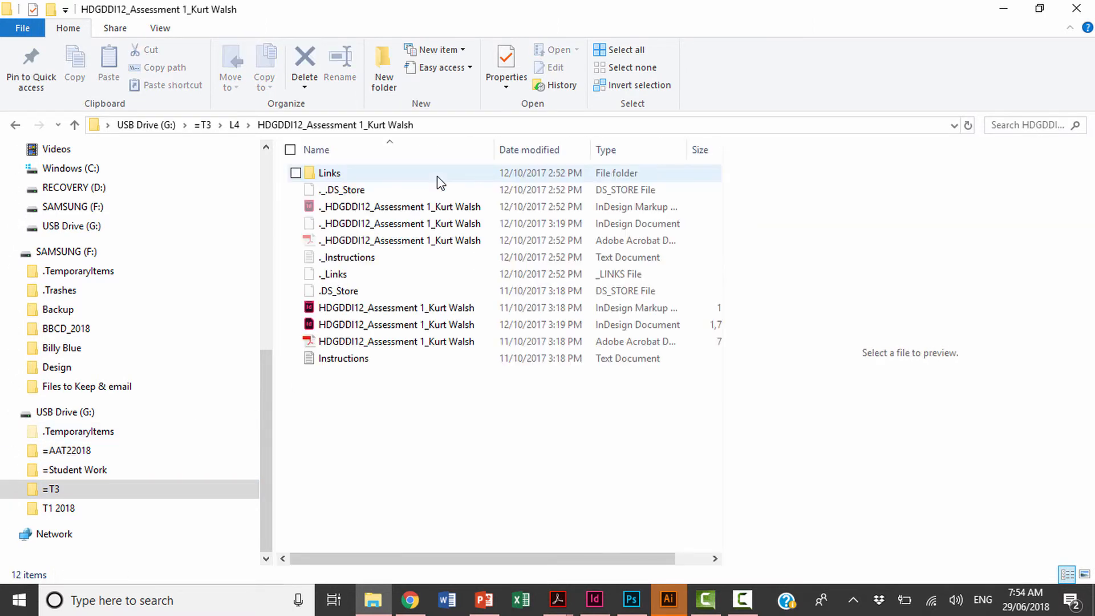
pyautogui.click(350, 176)
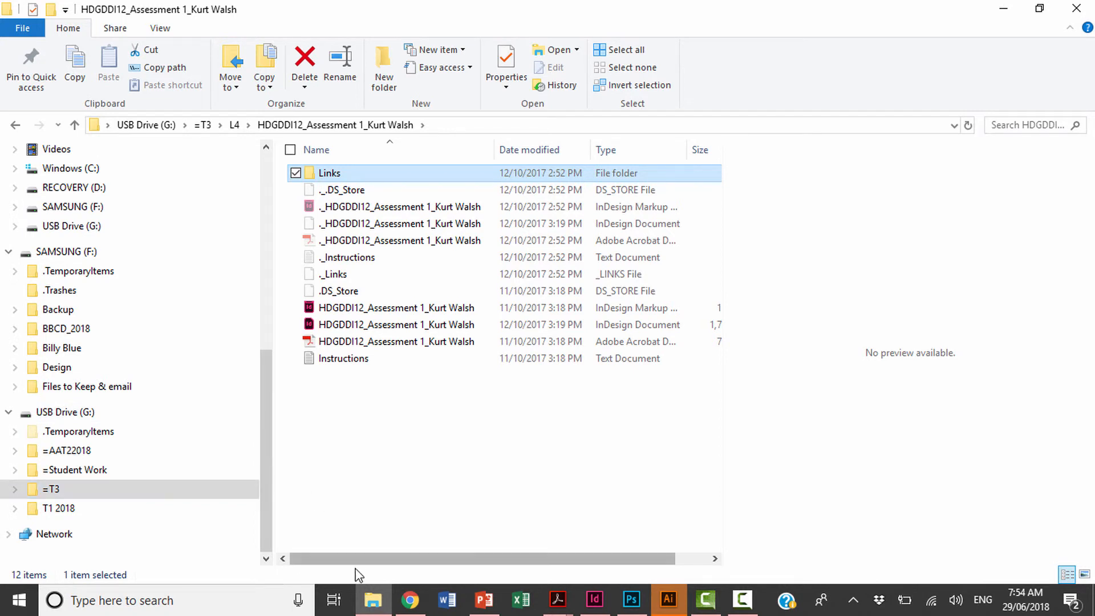
# Browse the =Student Work, T1 2018 > Week 4 and =T3 > Assessment 1 folders on the USB drive for student examples.
pyautogui.click(107, 471)
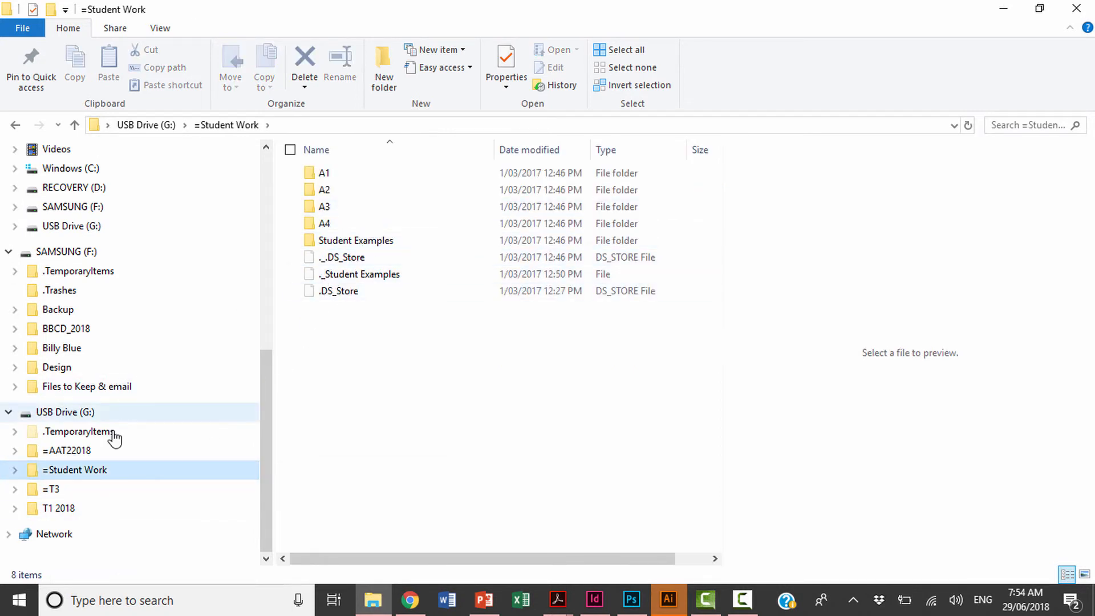
pyautogui.click(90, 514)
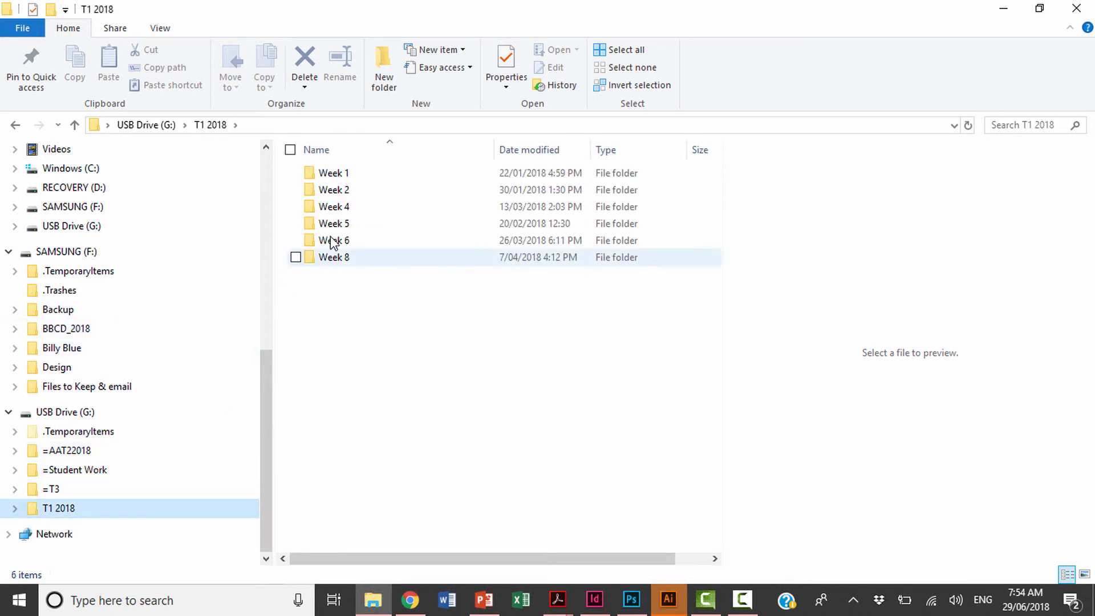
pyautogui.doubleClick(362, 208)
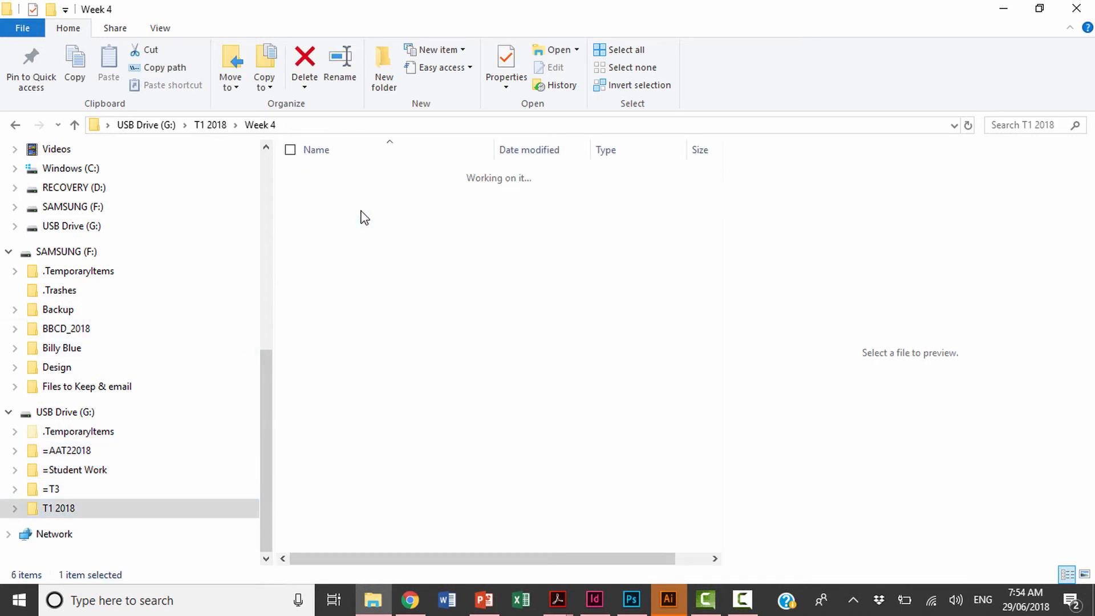
pyautogui.click(98, 490)
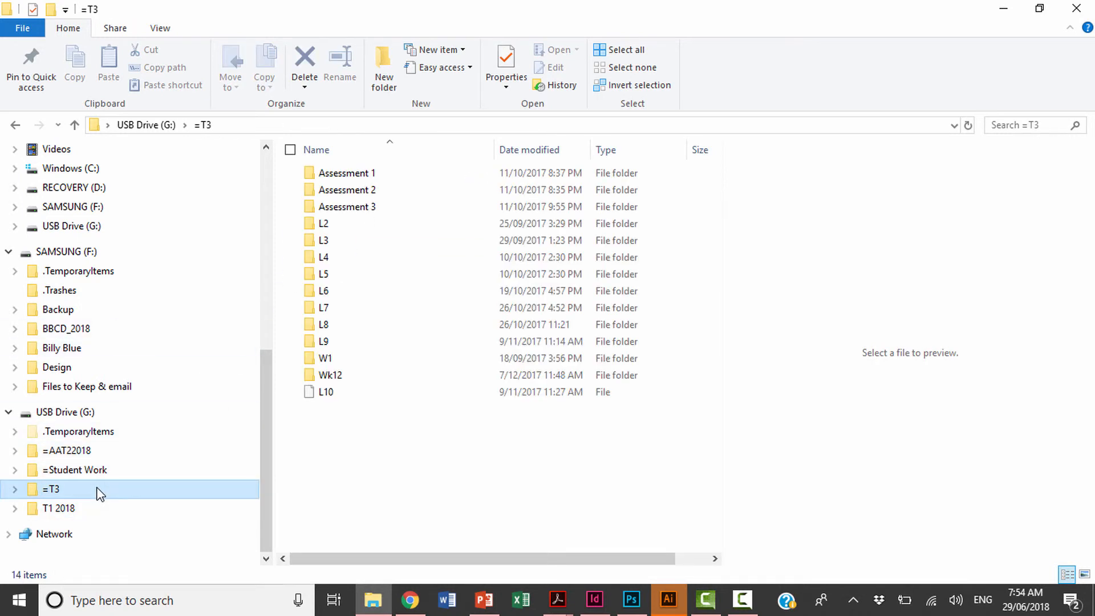
pyautogui.doubleClick(399, 179)
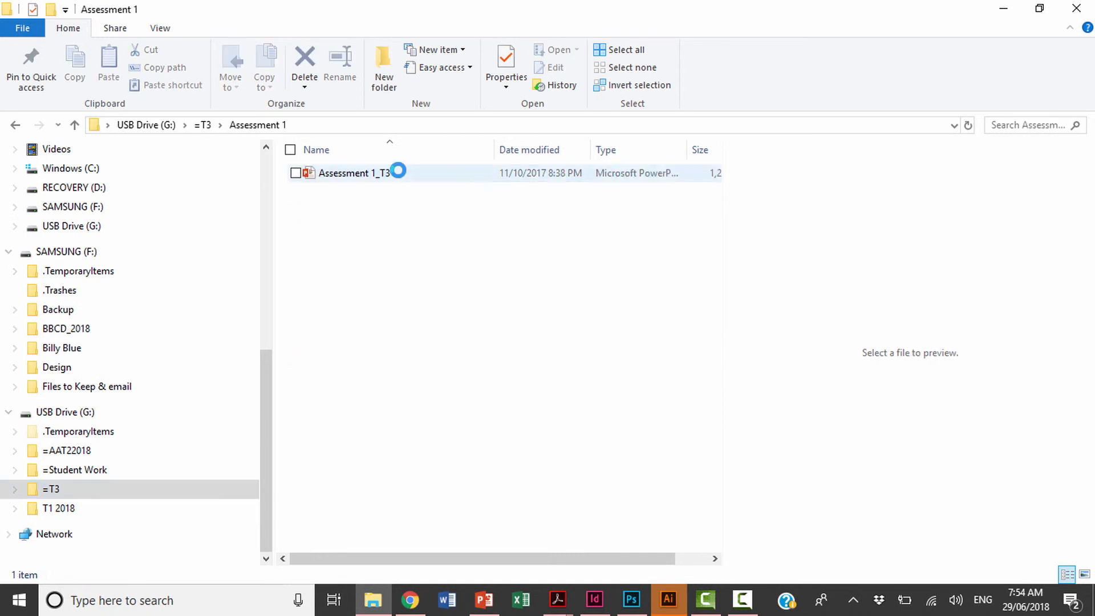
pyautogui.click(118, 471)
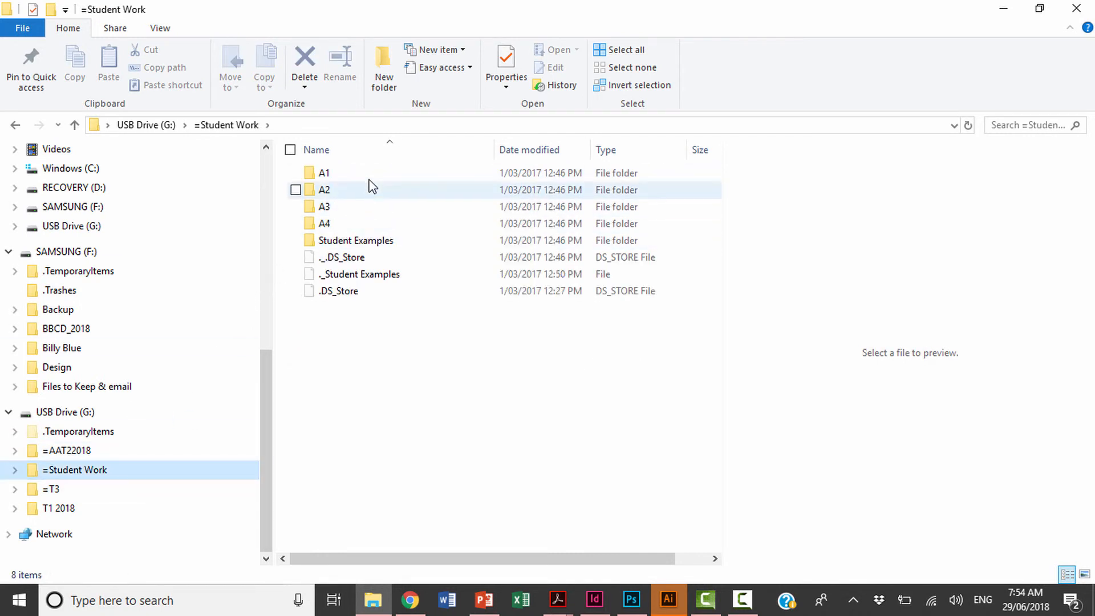
# Return to the Desktop and open the packaged A1 document folder to check its contents.
pyautogui.scroll(2, 159, 188)
pyautogui.scroll(5, 153, 186)
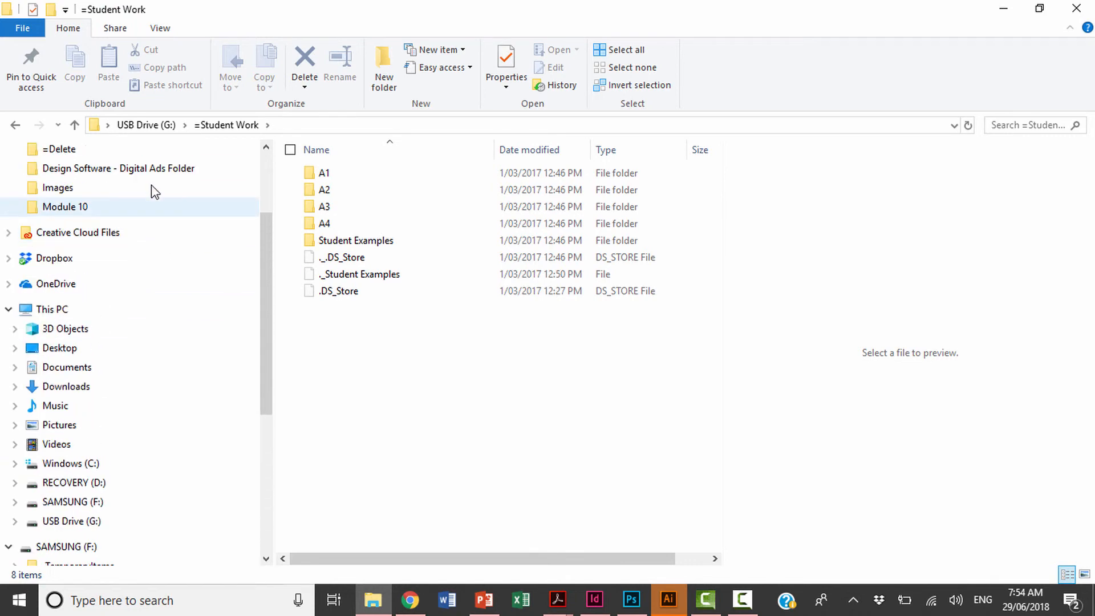
pyautogui.click(165, 183)
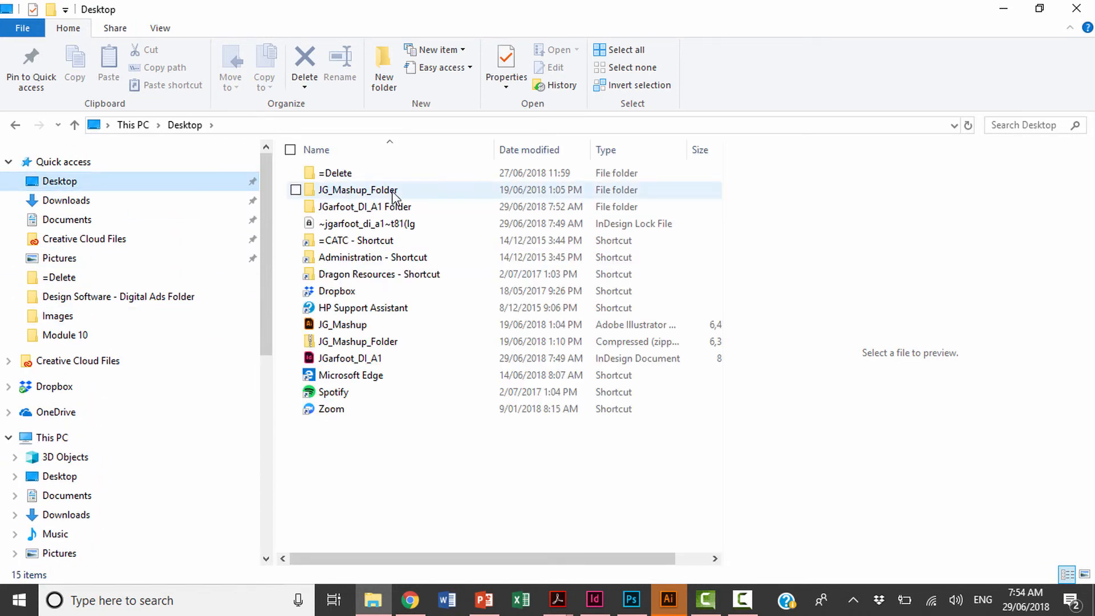
pyautogui.doubleClick(435, 208)
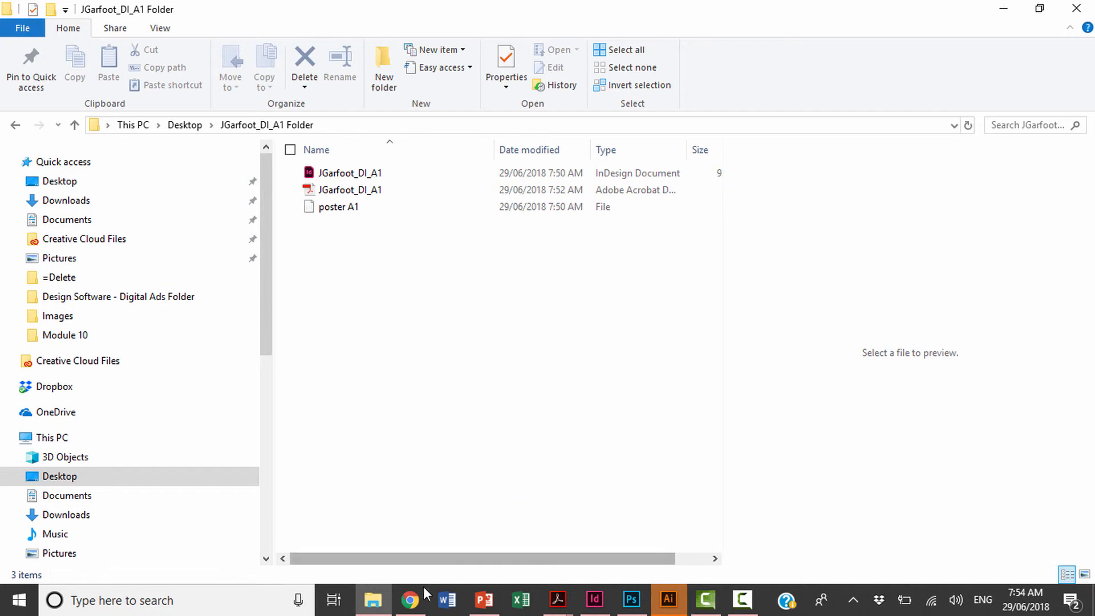
# Switch to Chrome, close the "a3 poster size" search tab, and return to File Explorer.
pyautogui.click(411, 599)
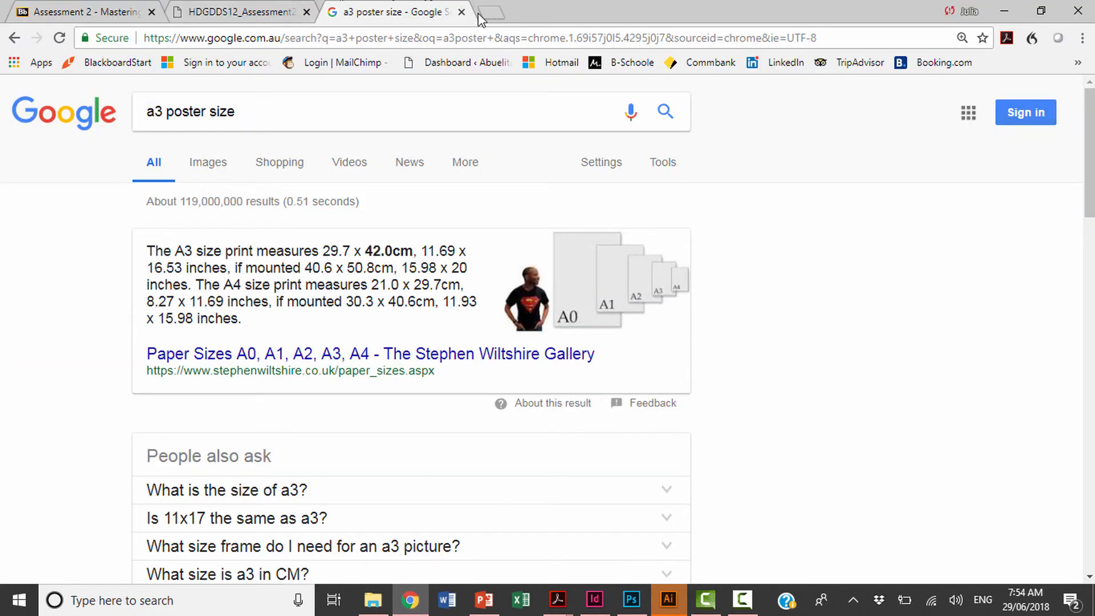
pyautogui.click(461, 12)
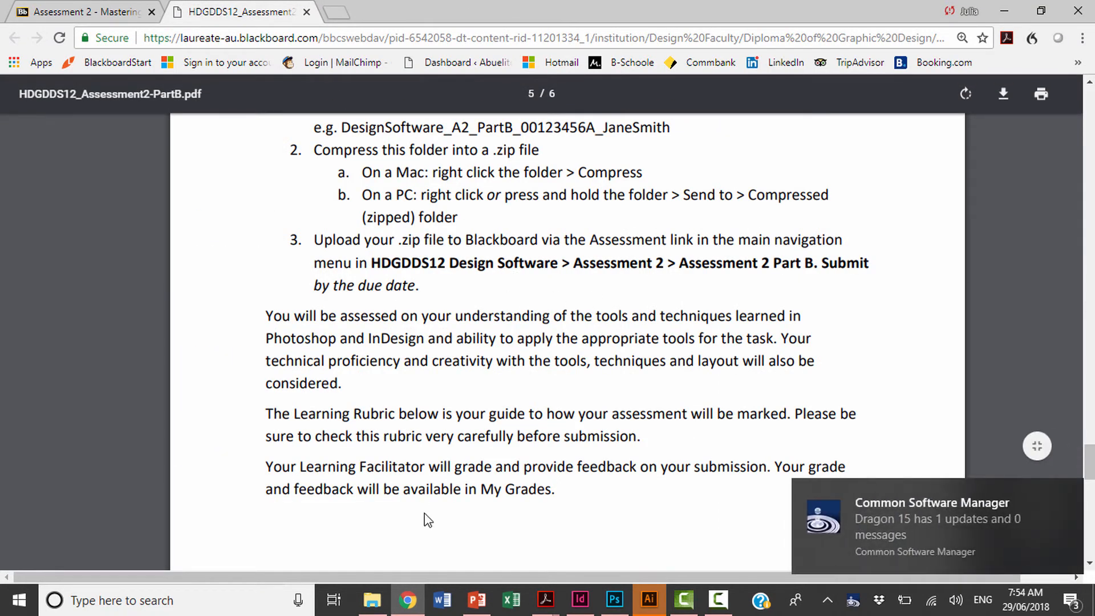
pyautogui.click(372, 609)
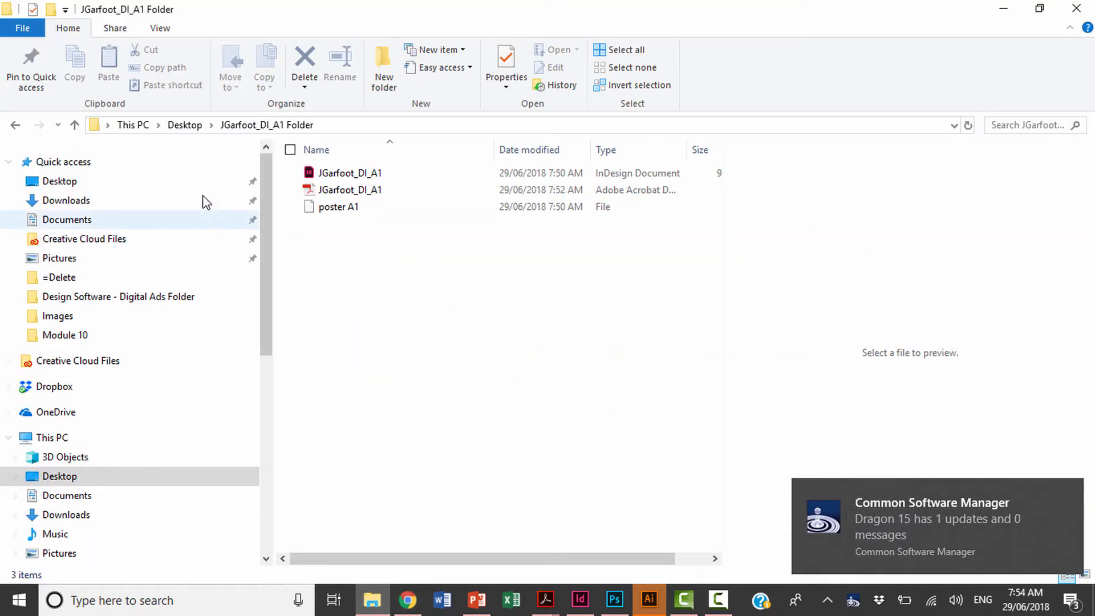
# Check the InDesign and PDF files in the Desktop's packaged A1 folder and return to the Desktop.
pyautogui.click(188, 200)
pyautogui.click(190, 180)
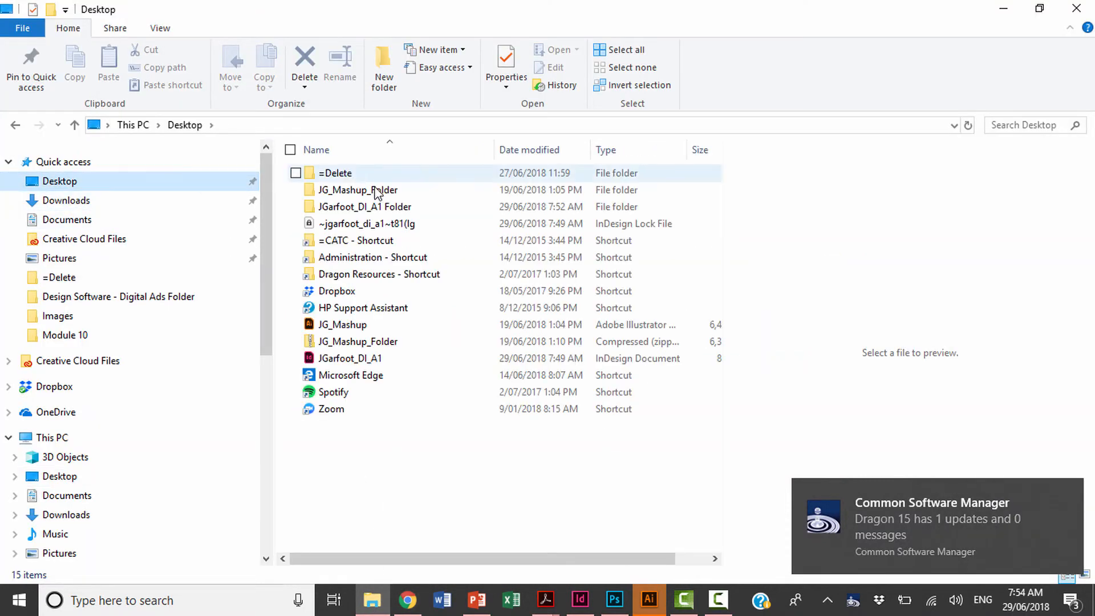
pyautogui.click(434, 207)
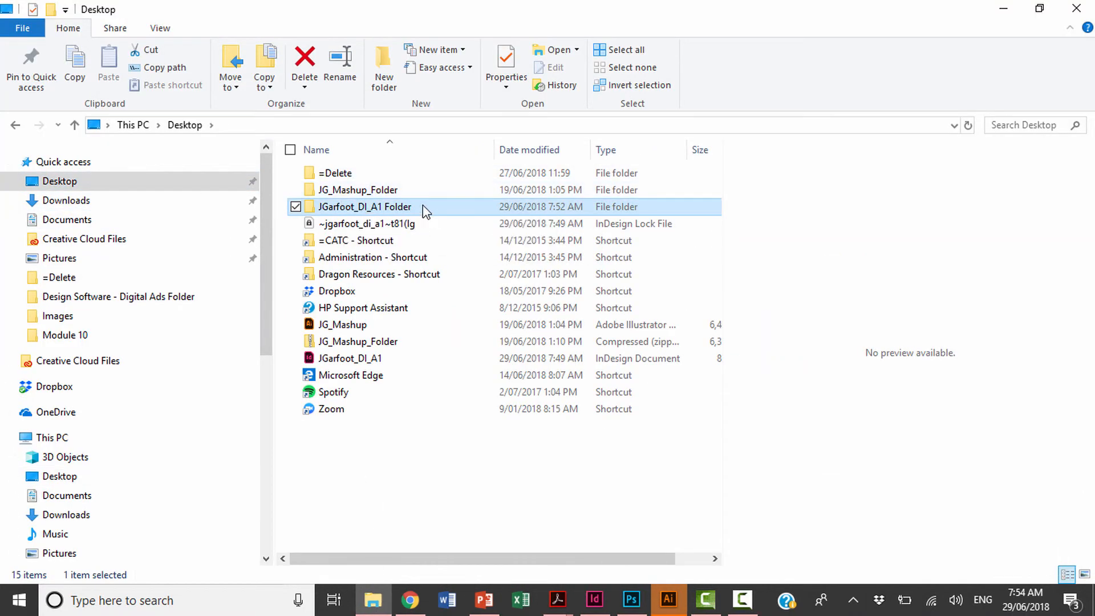
pyautogui.doubleClick(420, 208)
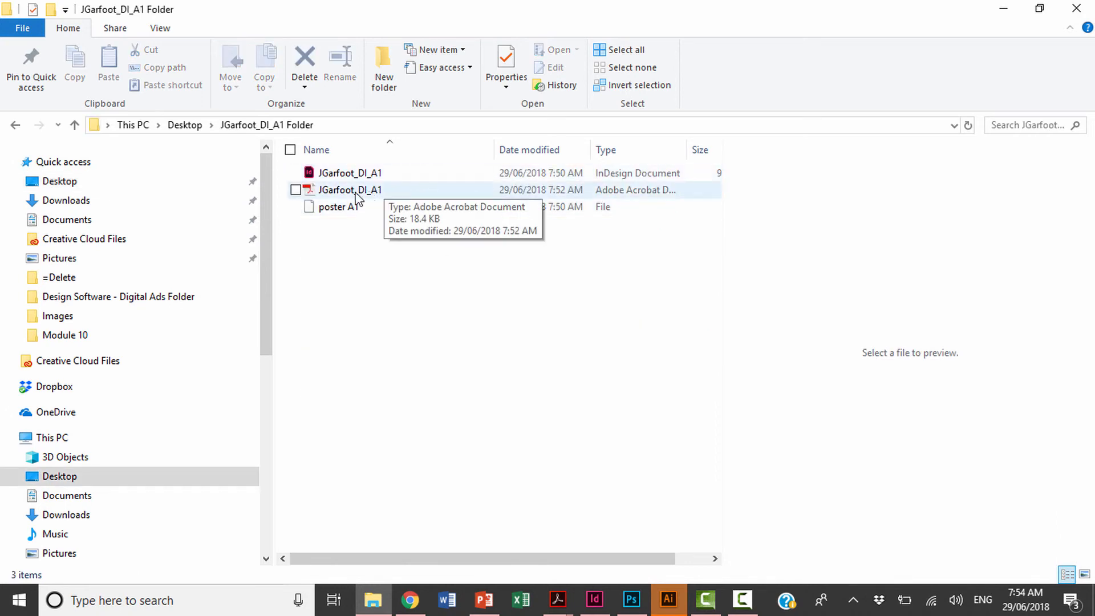
pyautogui.click(108, 182)
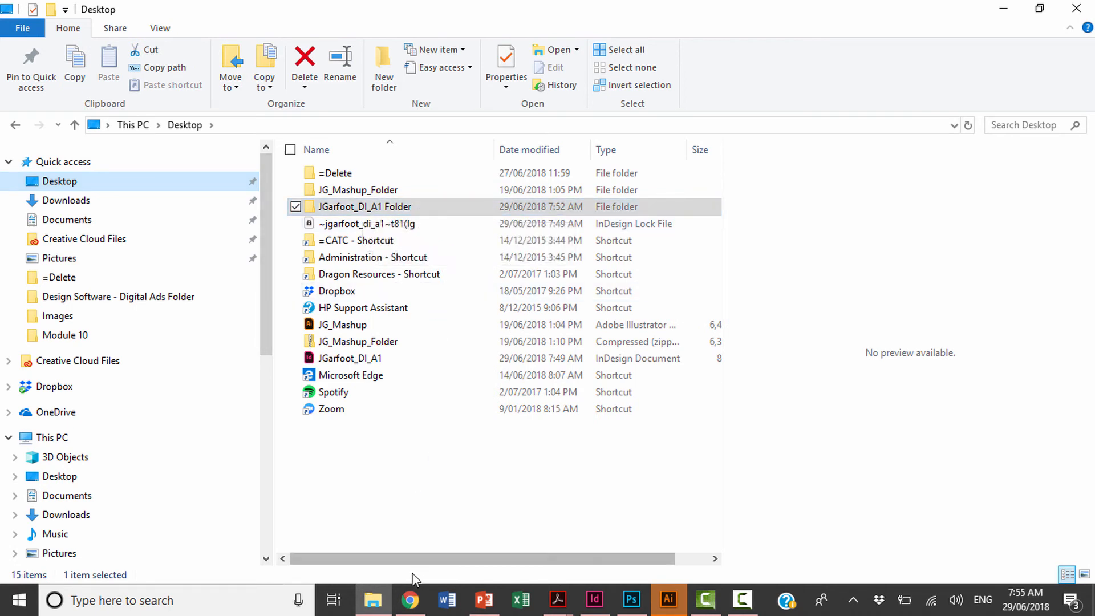
# Switch to Chrome and review the assessment brief's instructions for zipping the folder and submitting it to Blackboard.
pyautogui.click(411, 600)
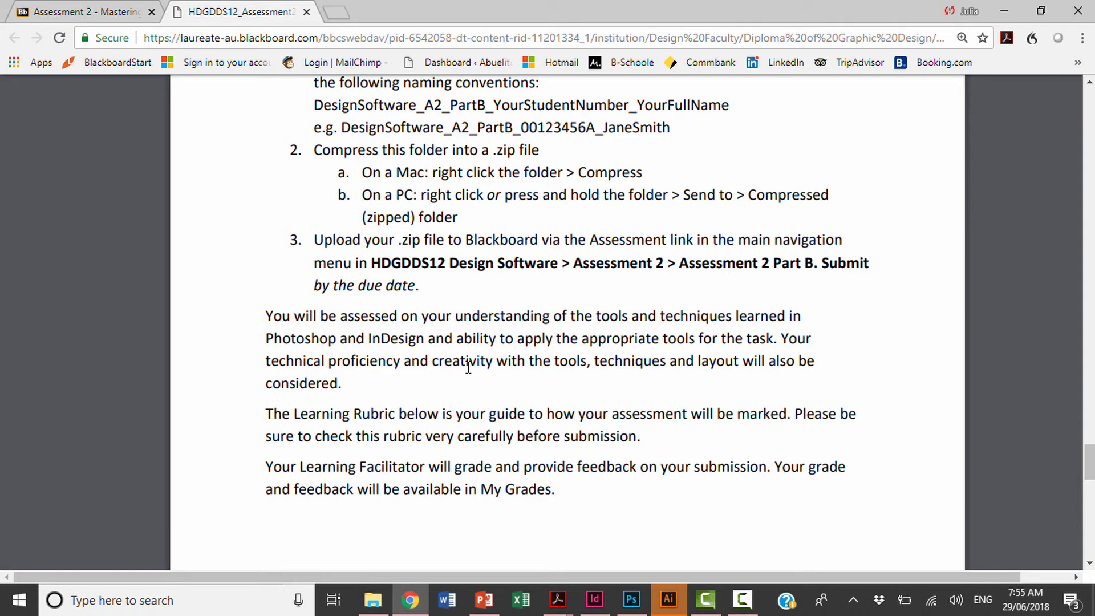
pyautogui.click(333, 600)
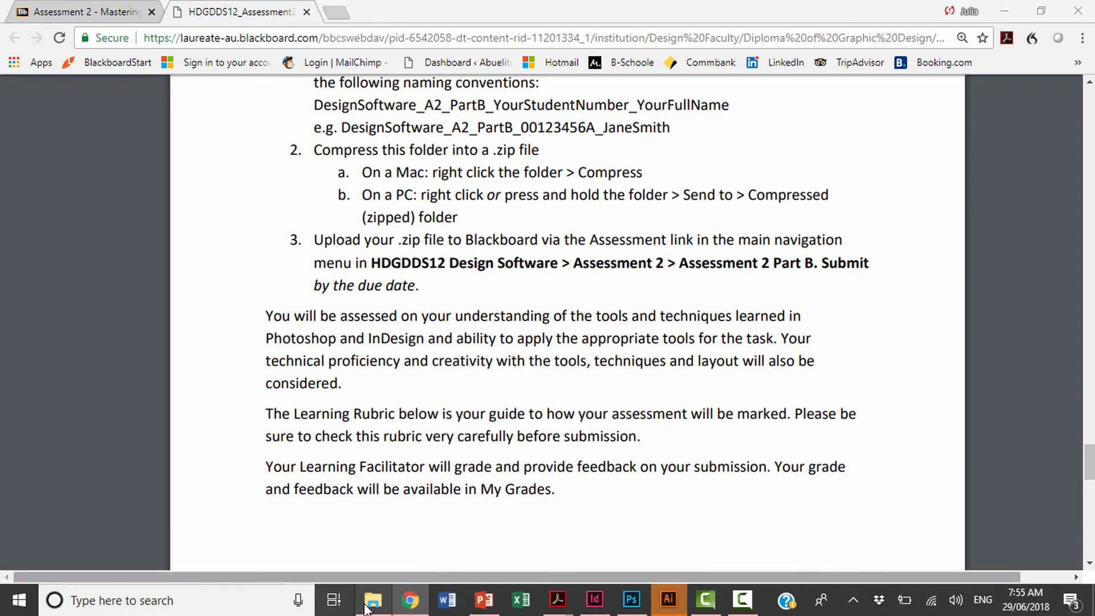
pyautogui.click(373, 607)
pyautogui.click(372, 607)
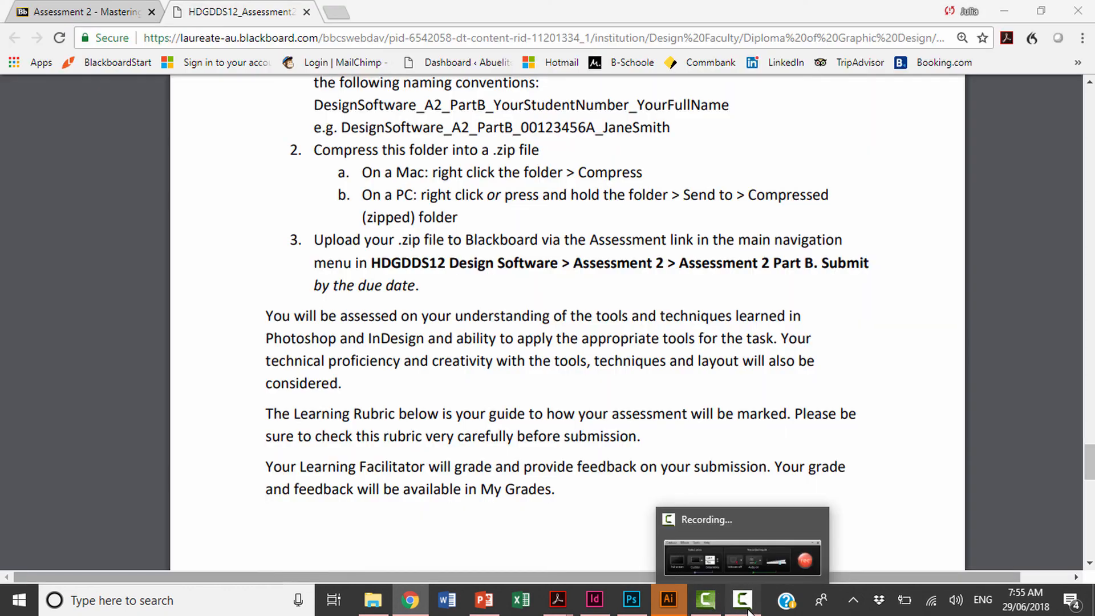
# Open the system calendar and select Sunday 1 July 2018.
pyautogui.click(748, 610)
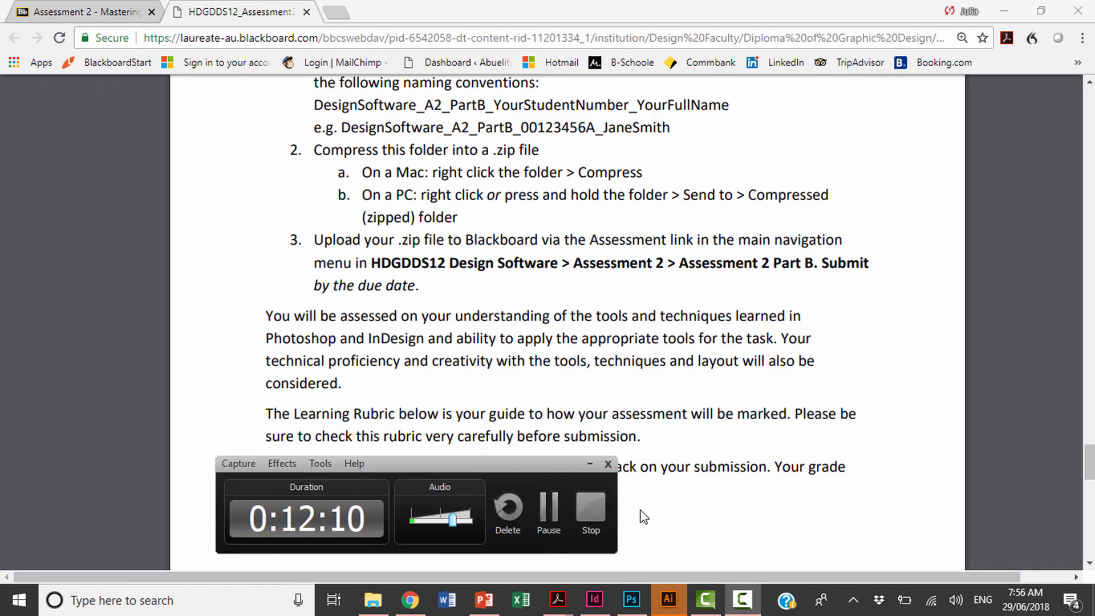
pyautogui.click(1025, 599)
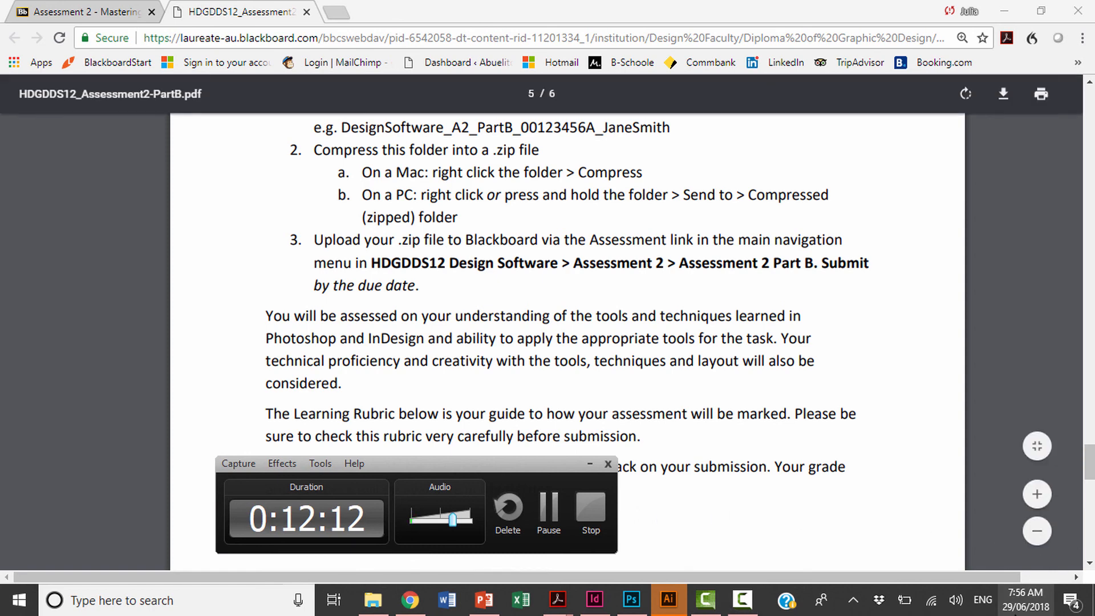
pyautogui.click(1064, 315)
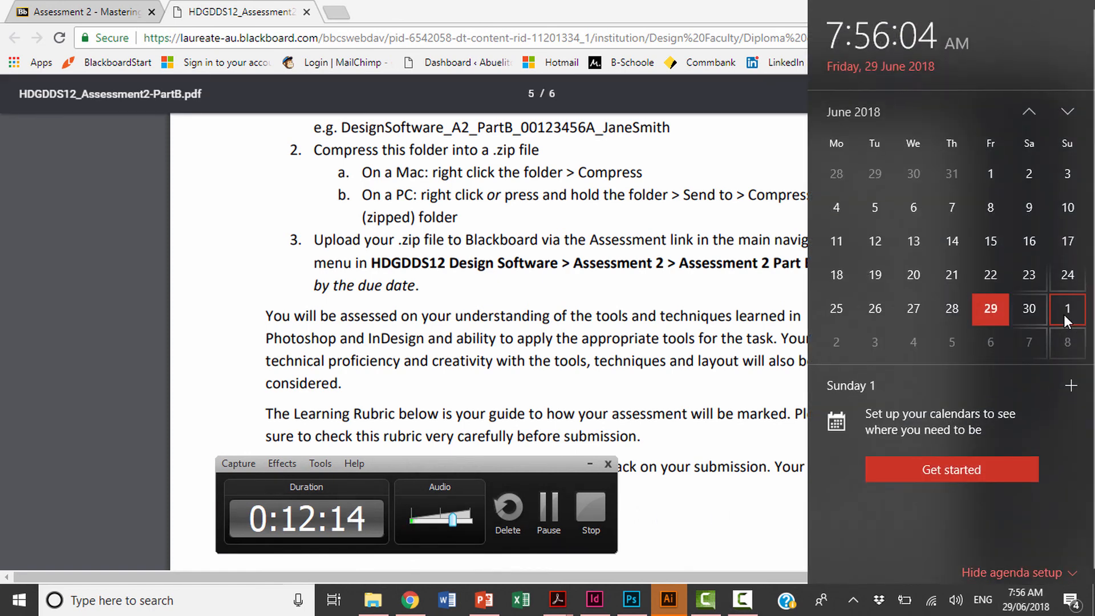